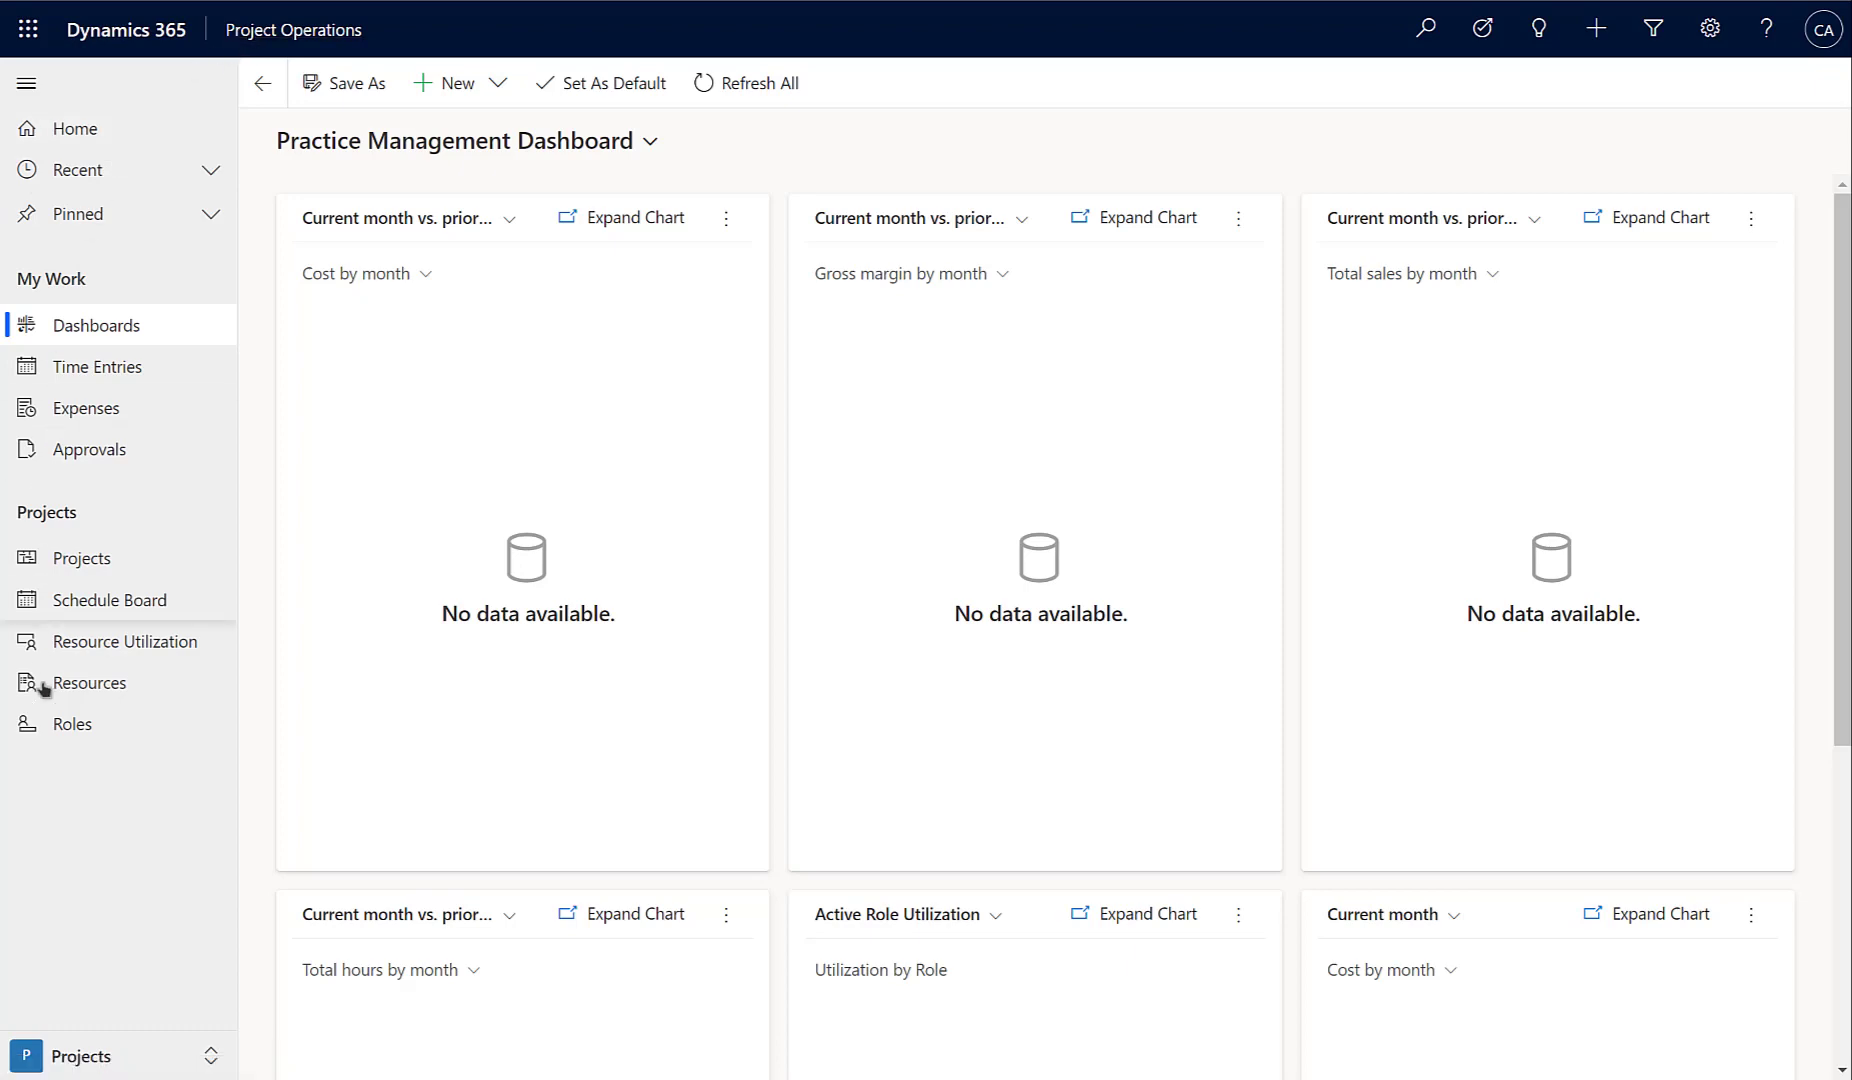
Open the work hours calendar of the first active bookable resource in the Resources area.
left_click(142, 1060)
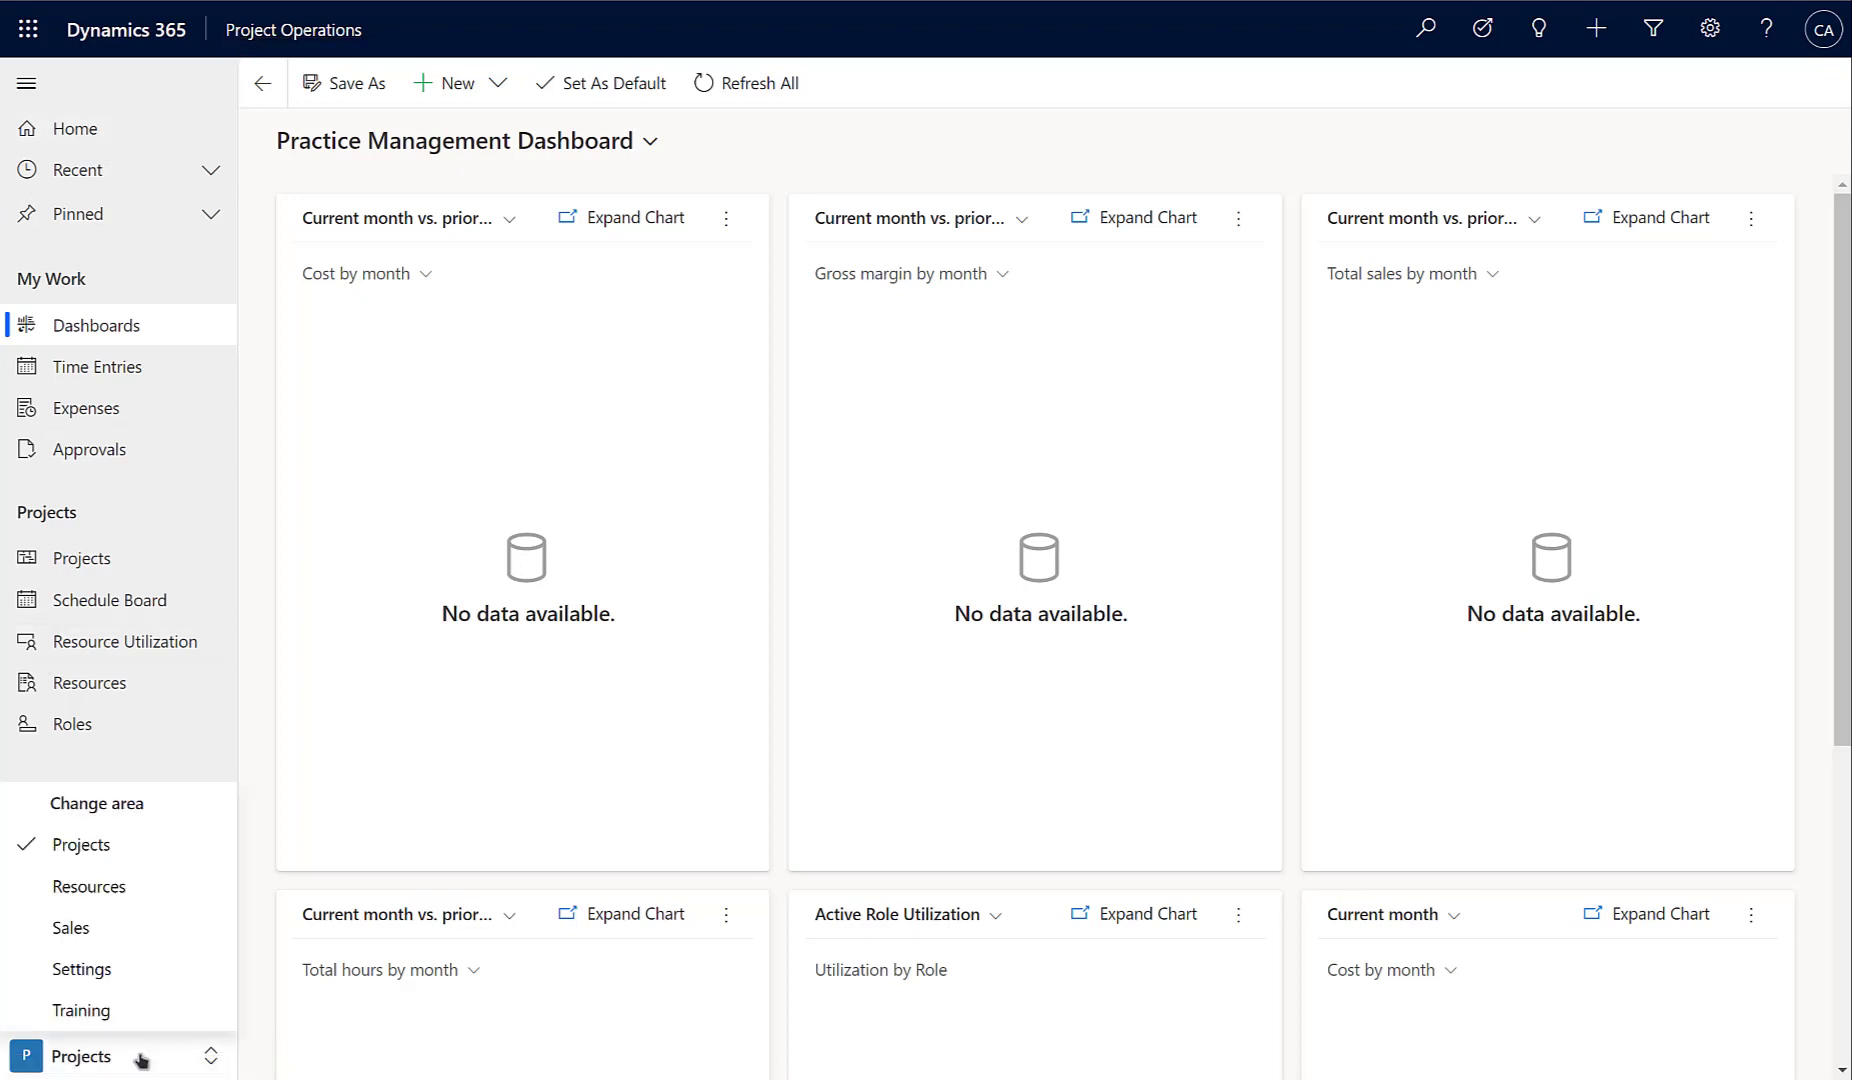
left_click(107, 888)
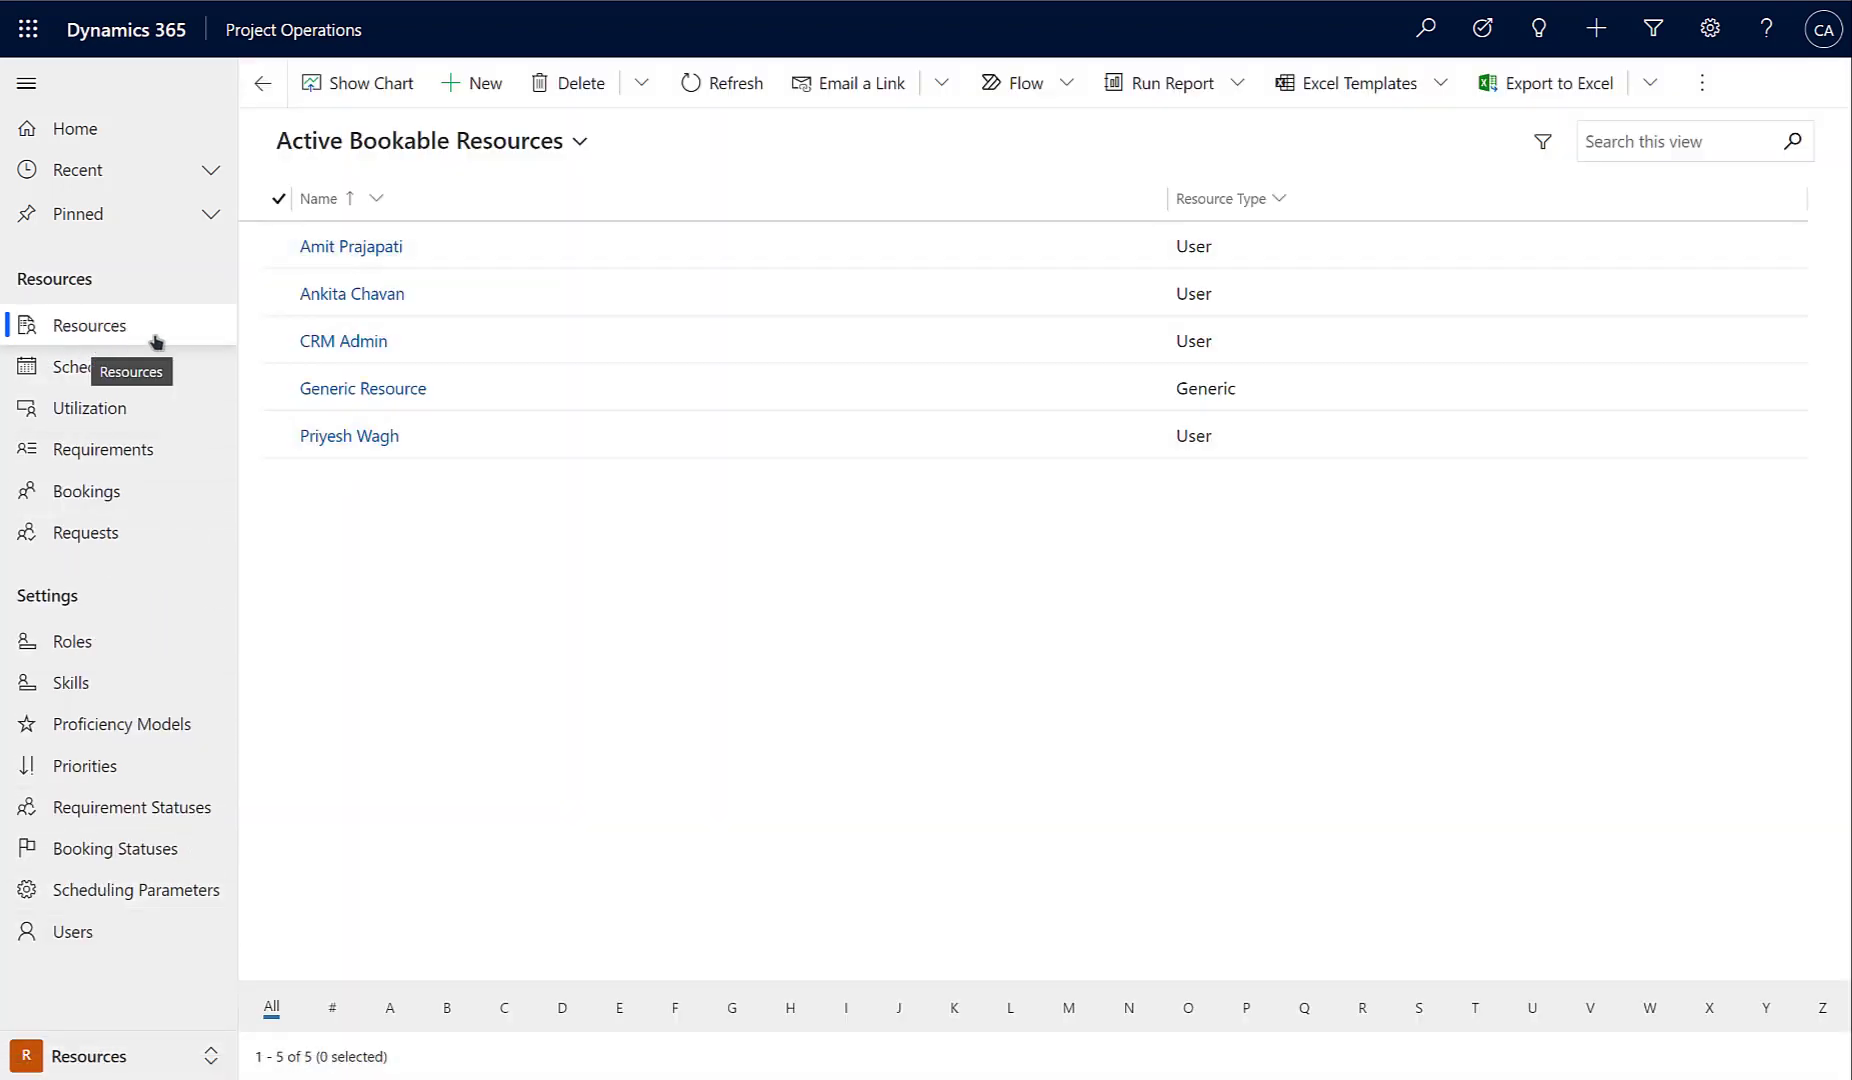
left_click(341, 248)
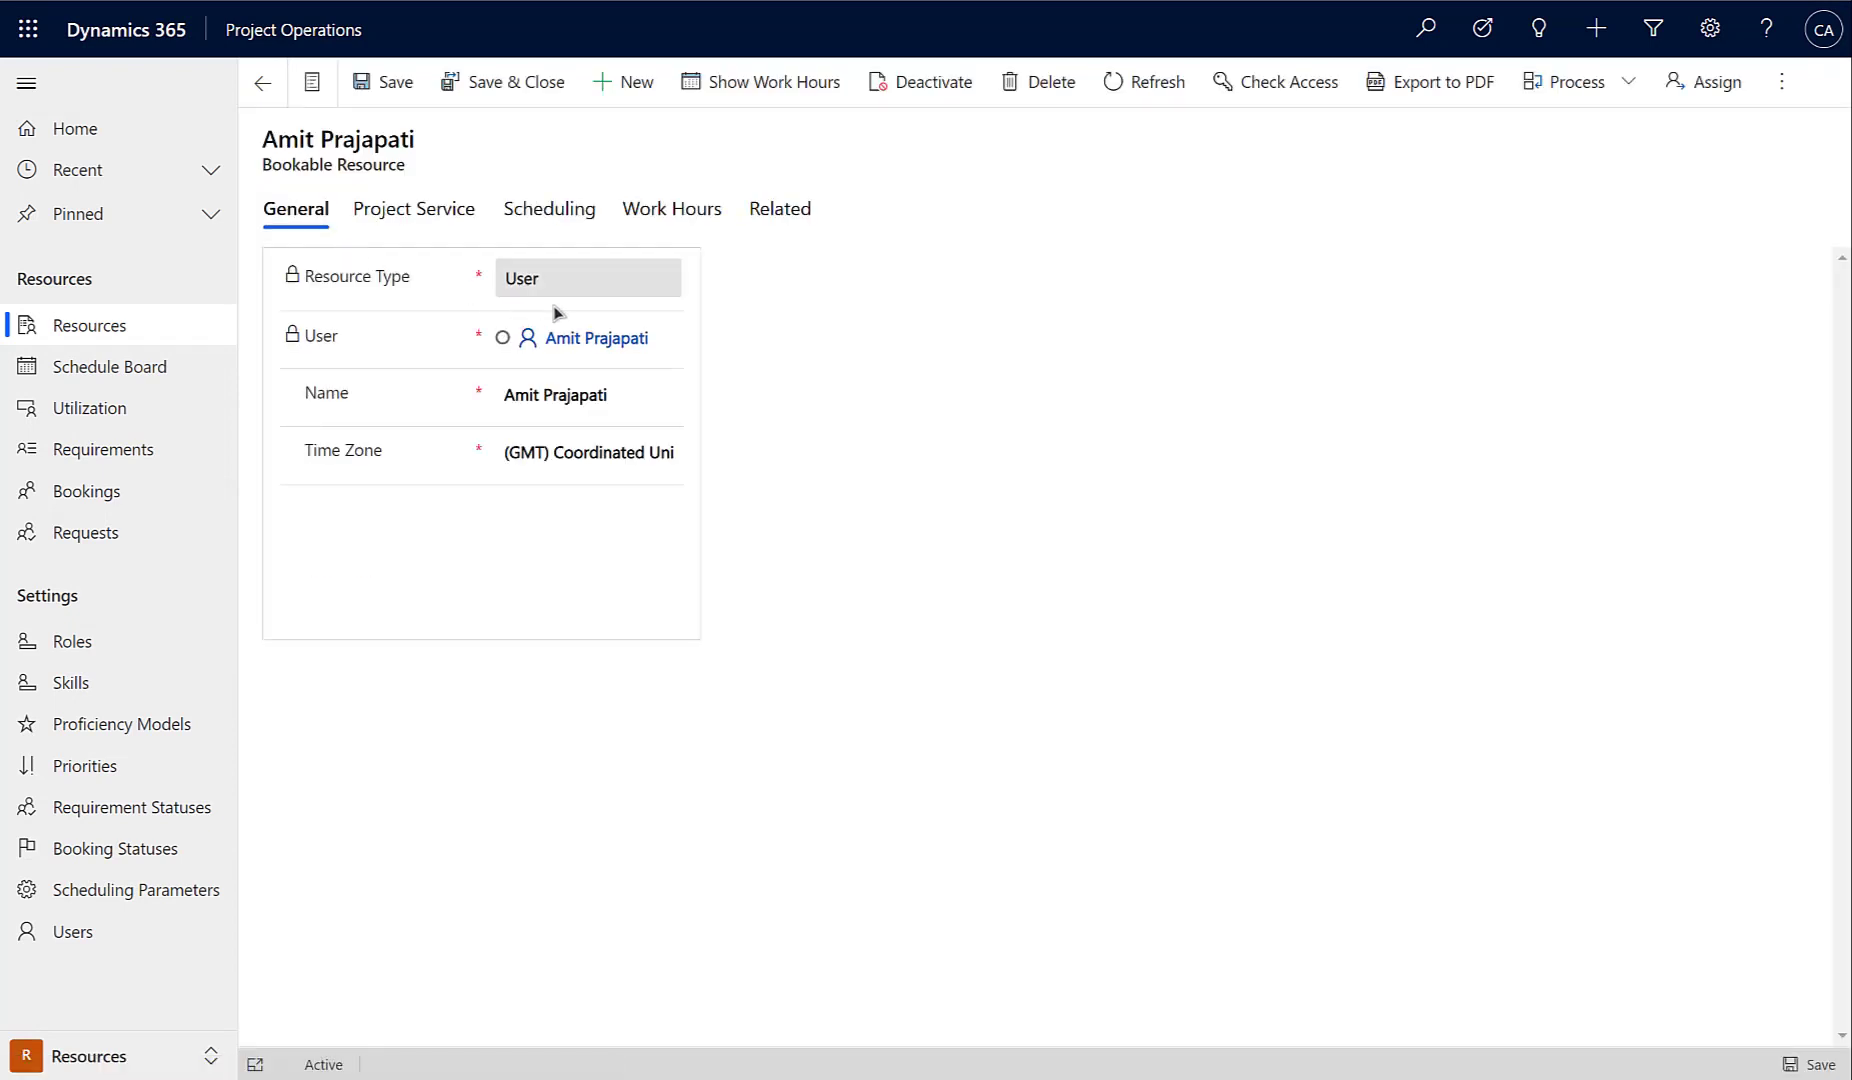
left_click(733, 93)
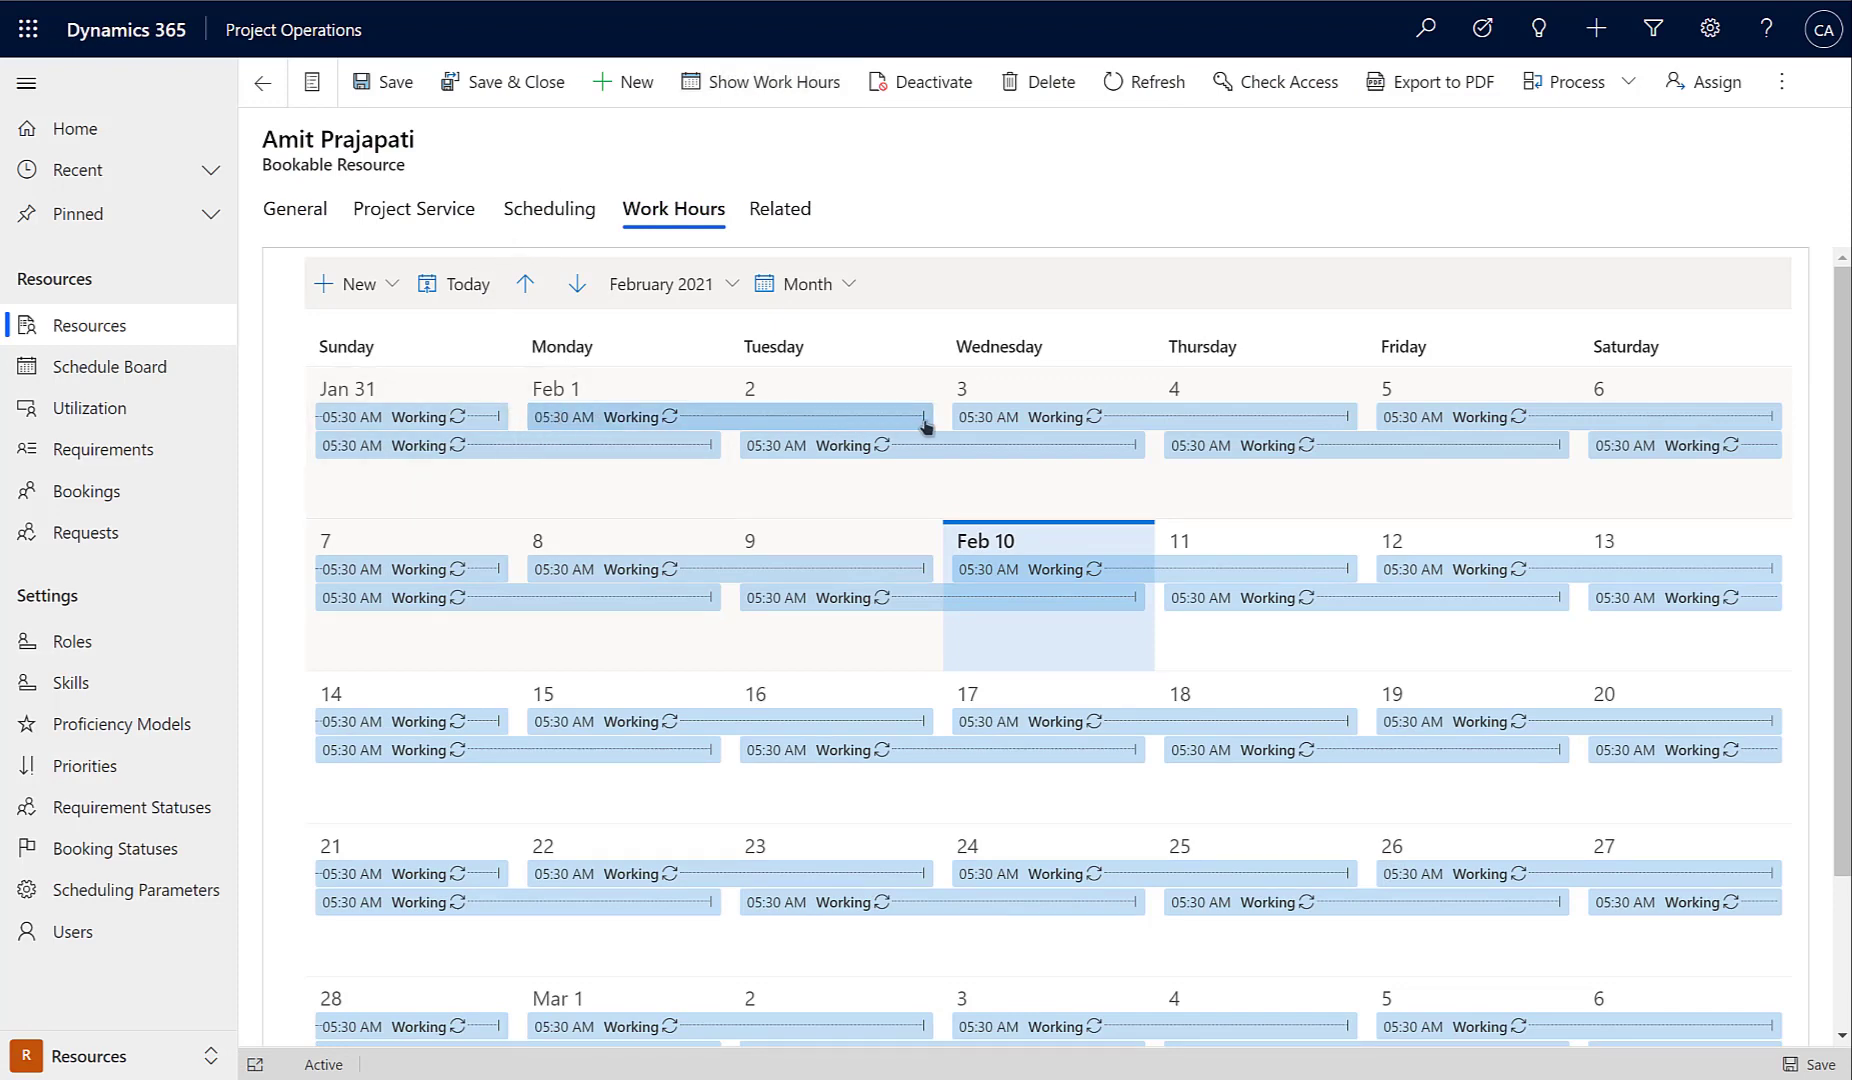
Add new working hours starting 2/8/2021 that repeat every week on Monday through Friday only.
left_click(323, 292)
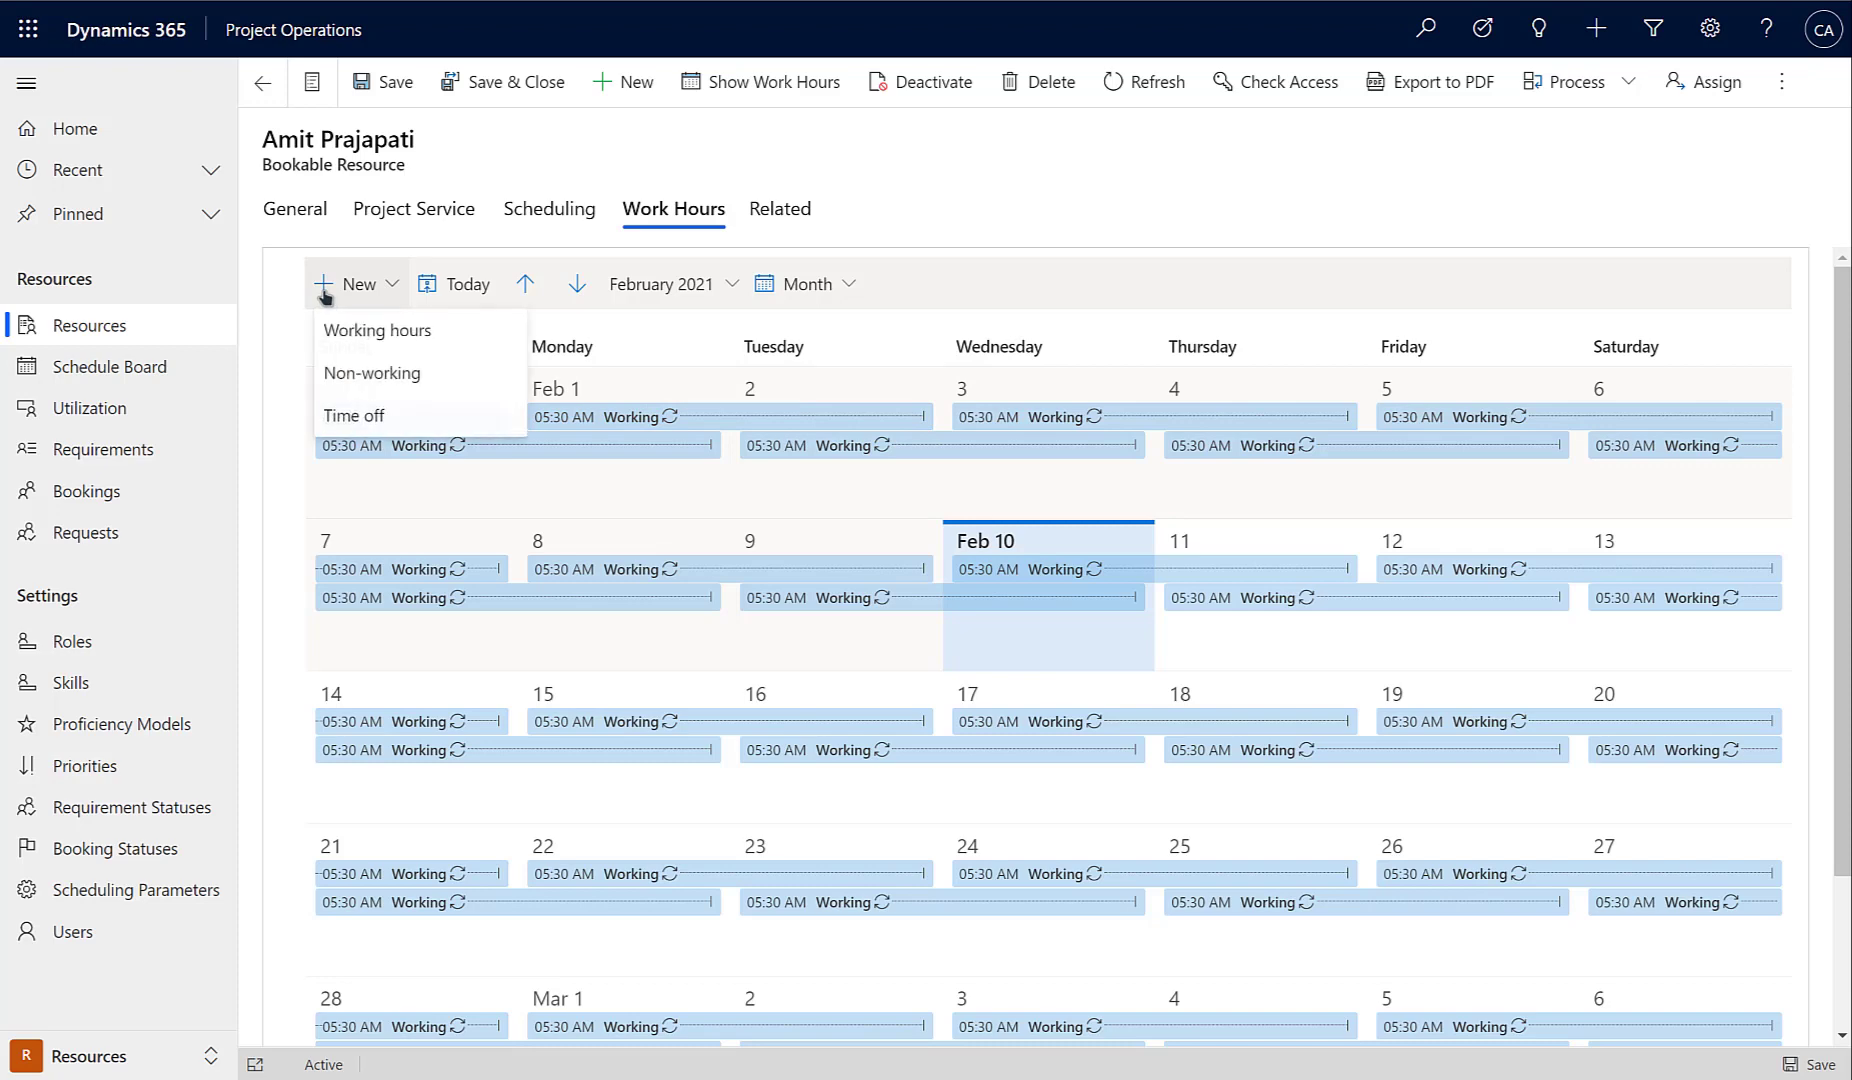
left_click(378, 331)
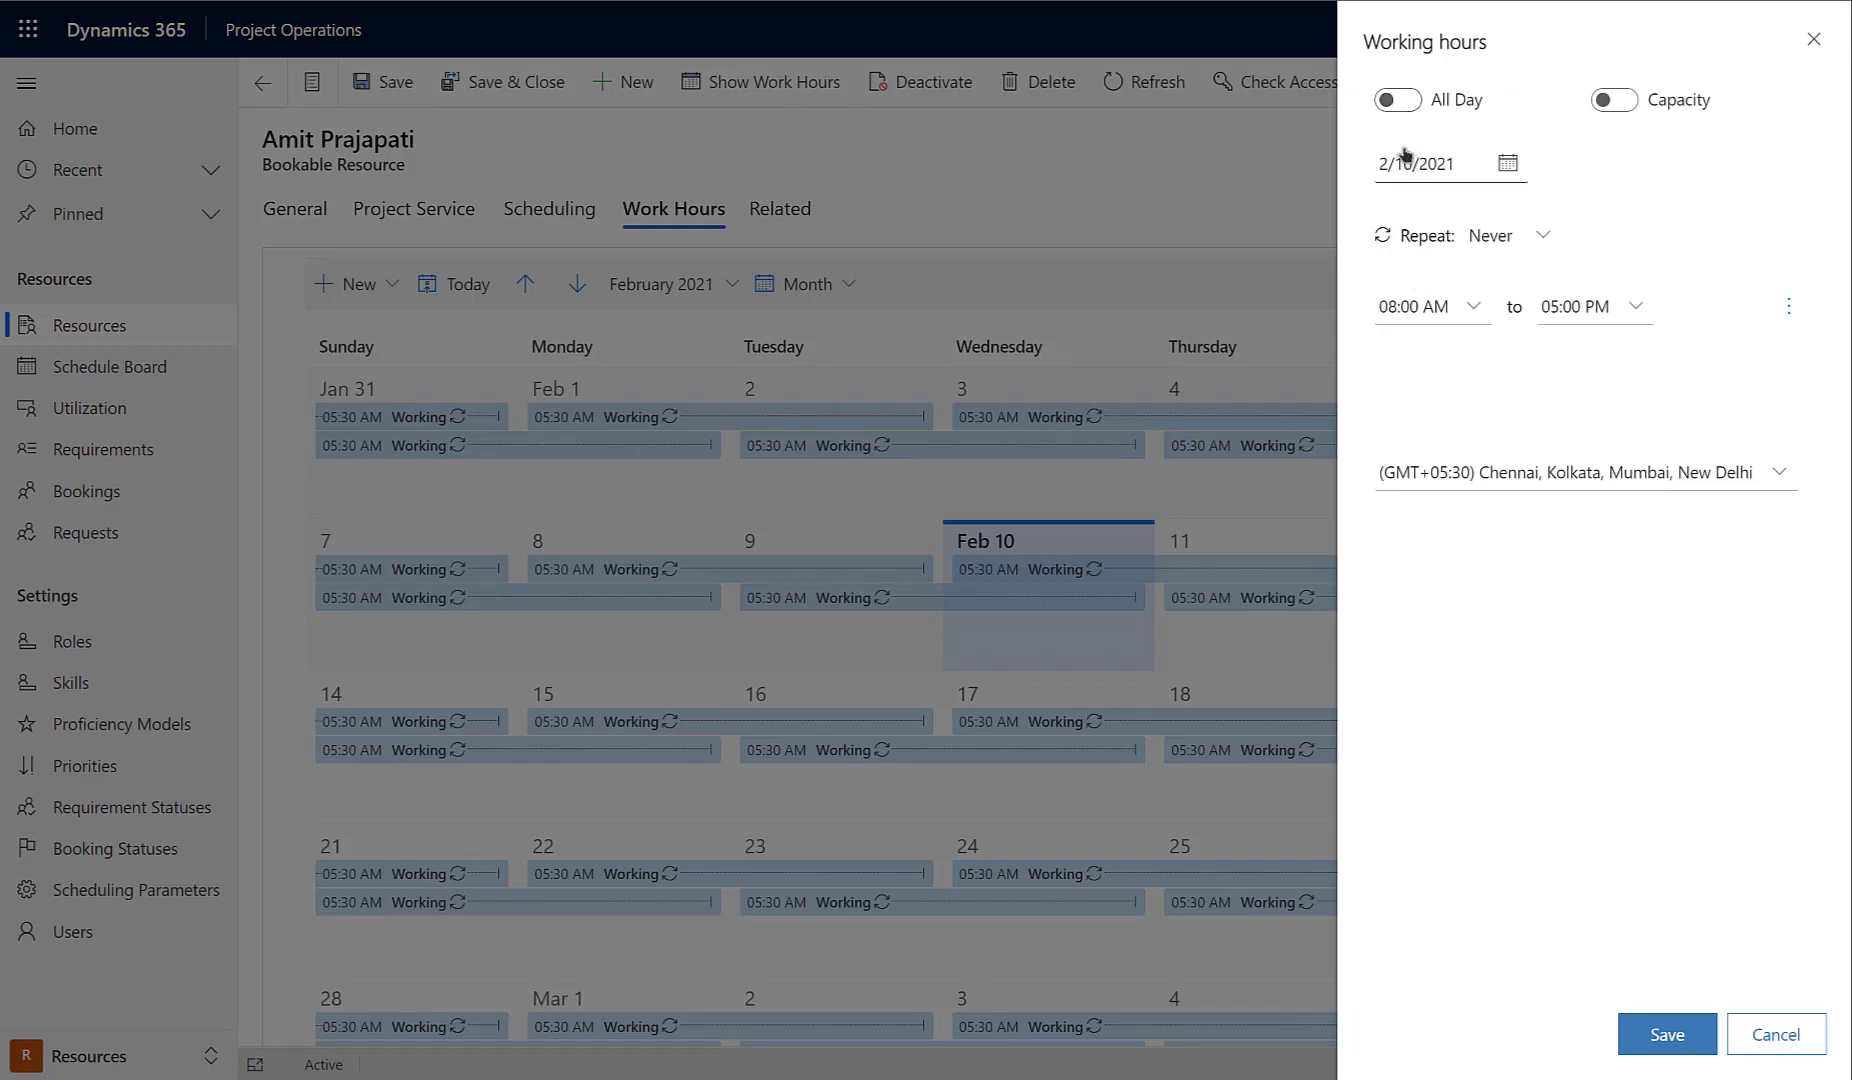
left_click(1510, 165)
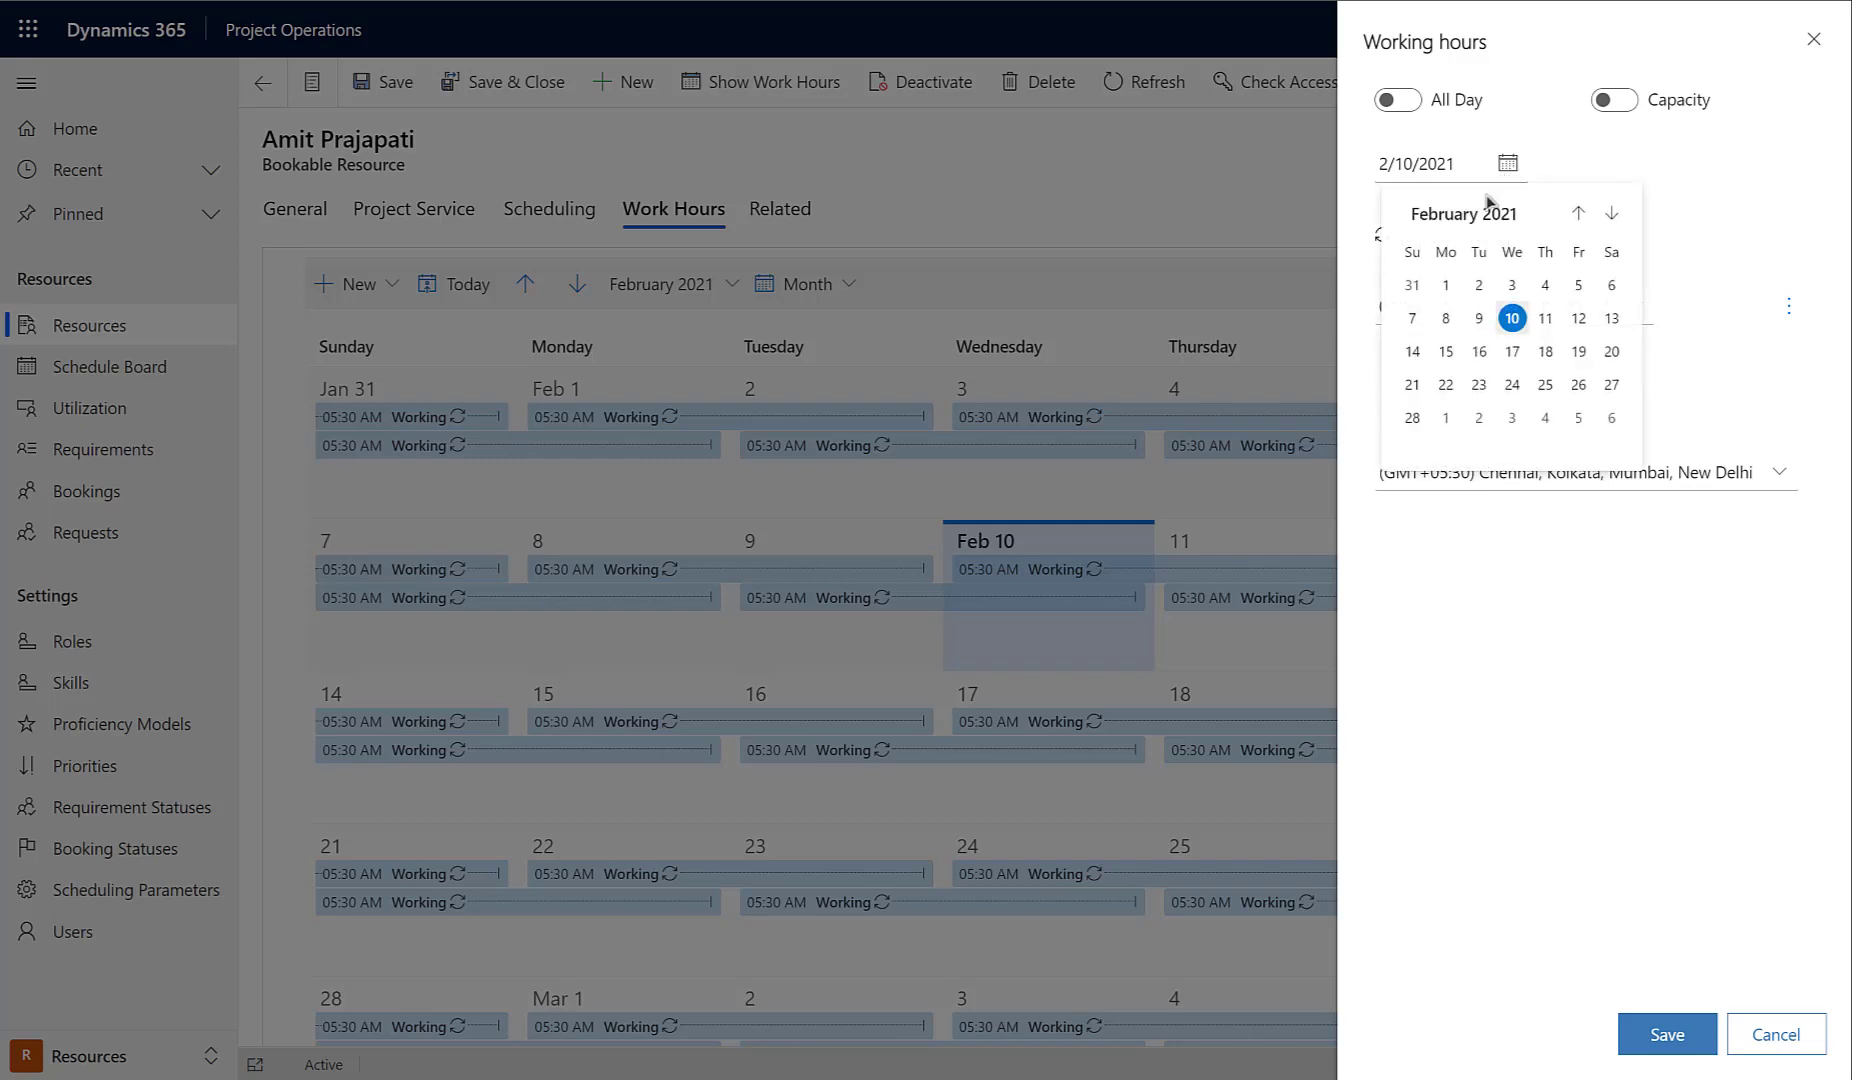
left_click(1430, 320)
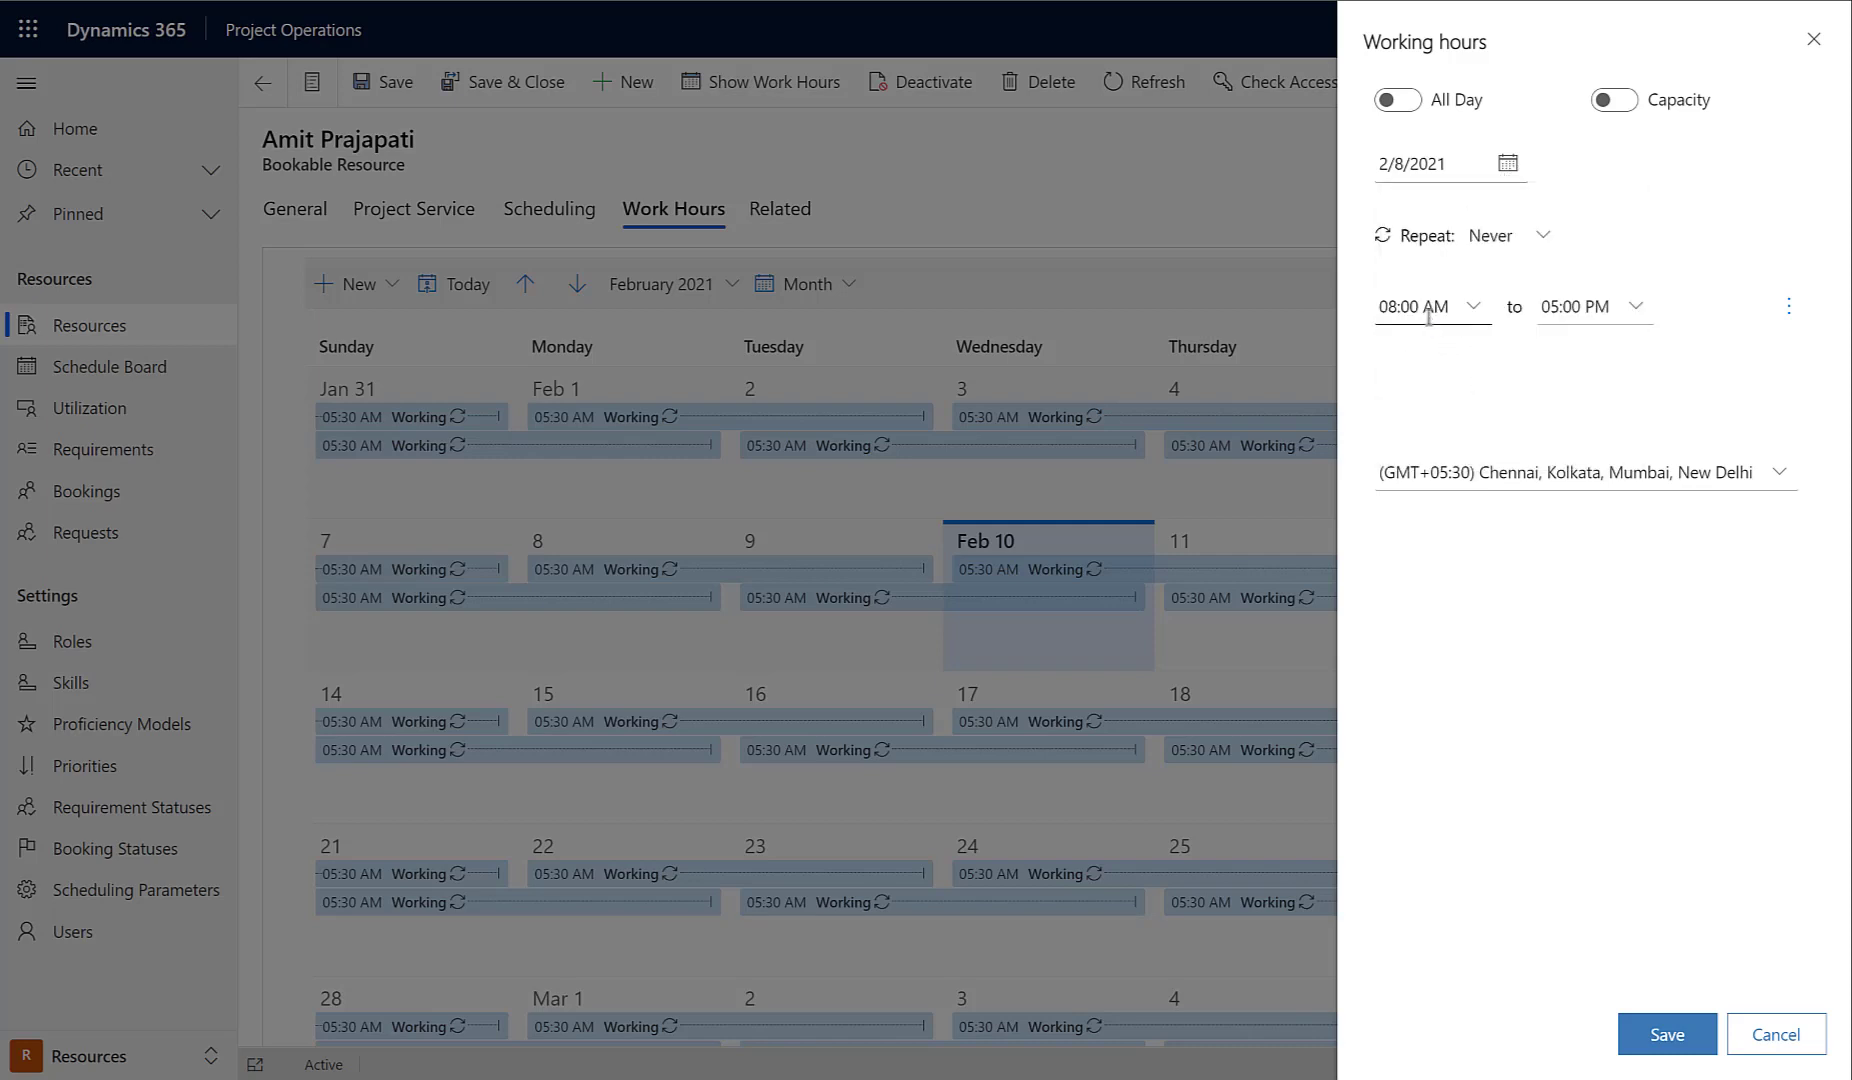
left_click(1542, 236)
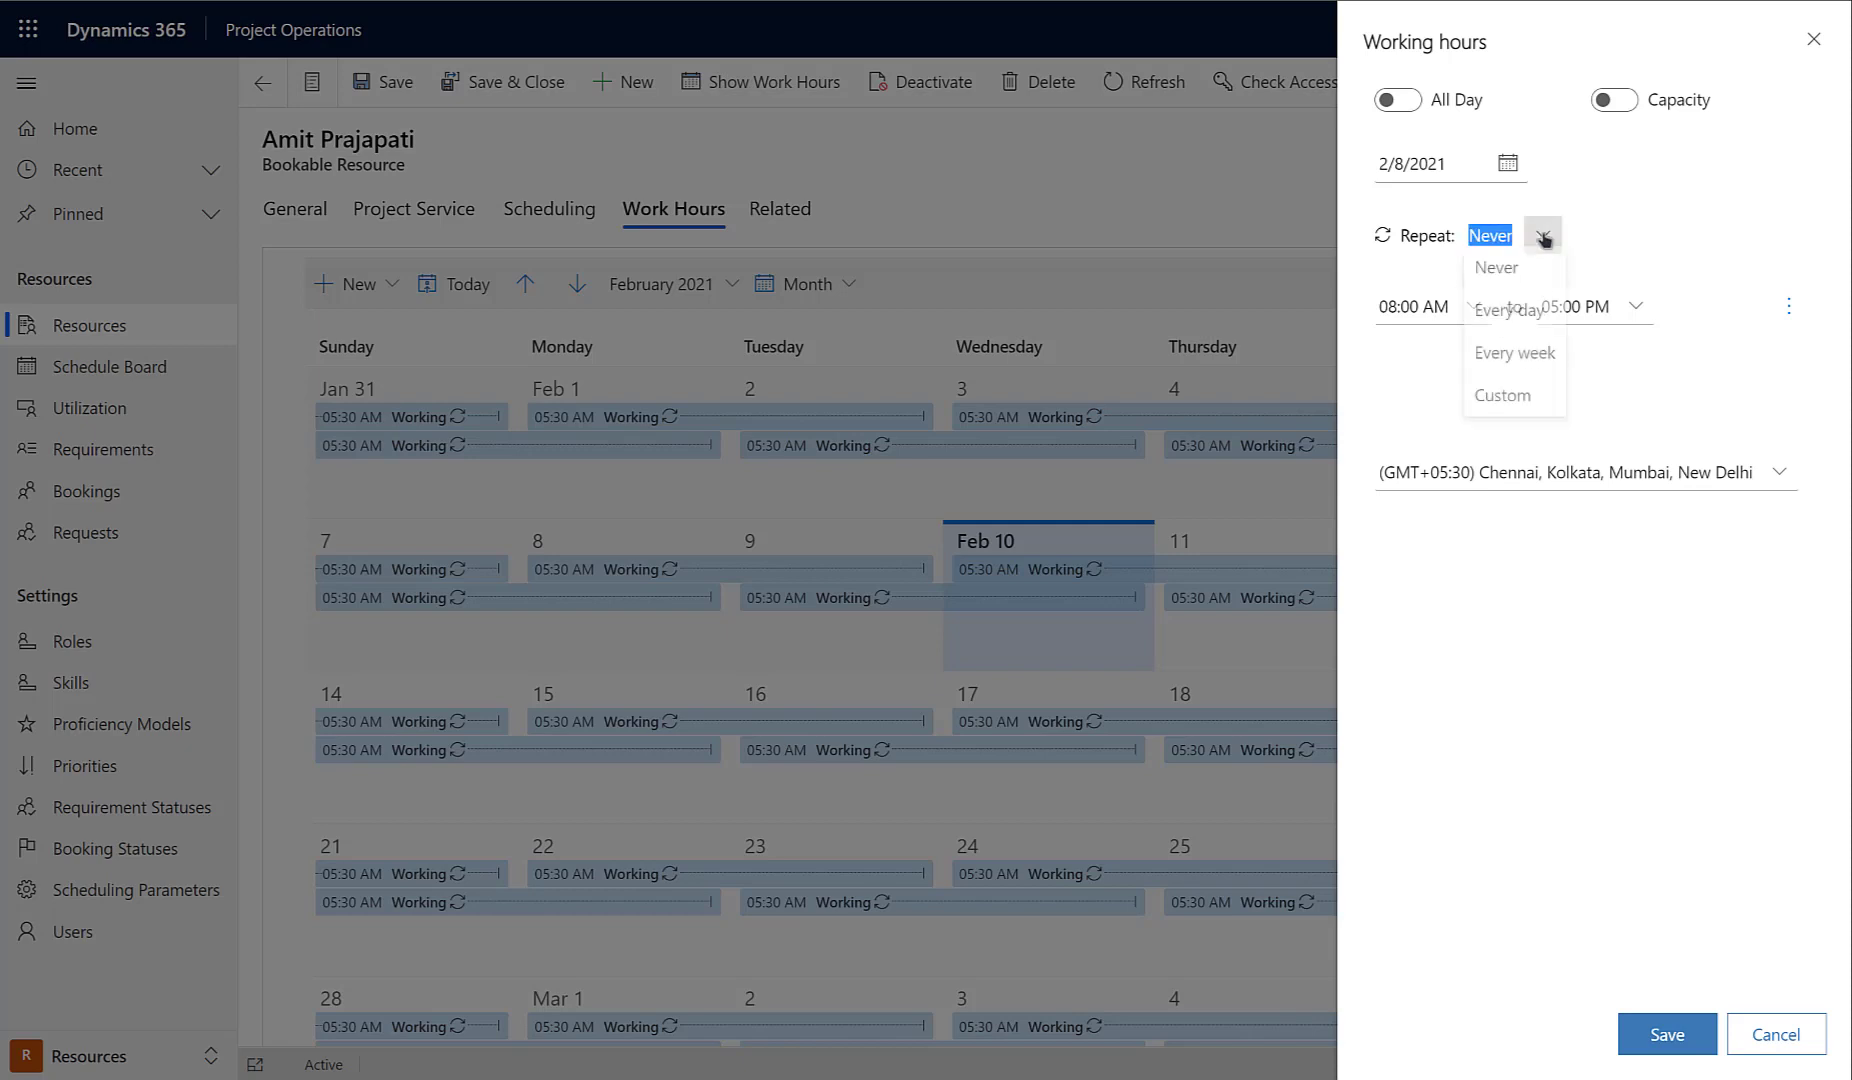
left_click(1510, 318)
left_click(1397, 290)
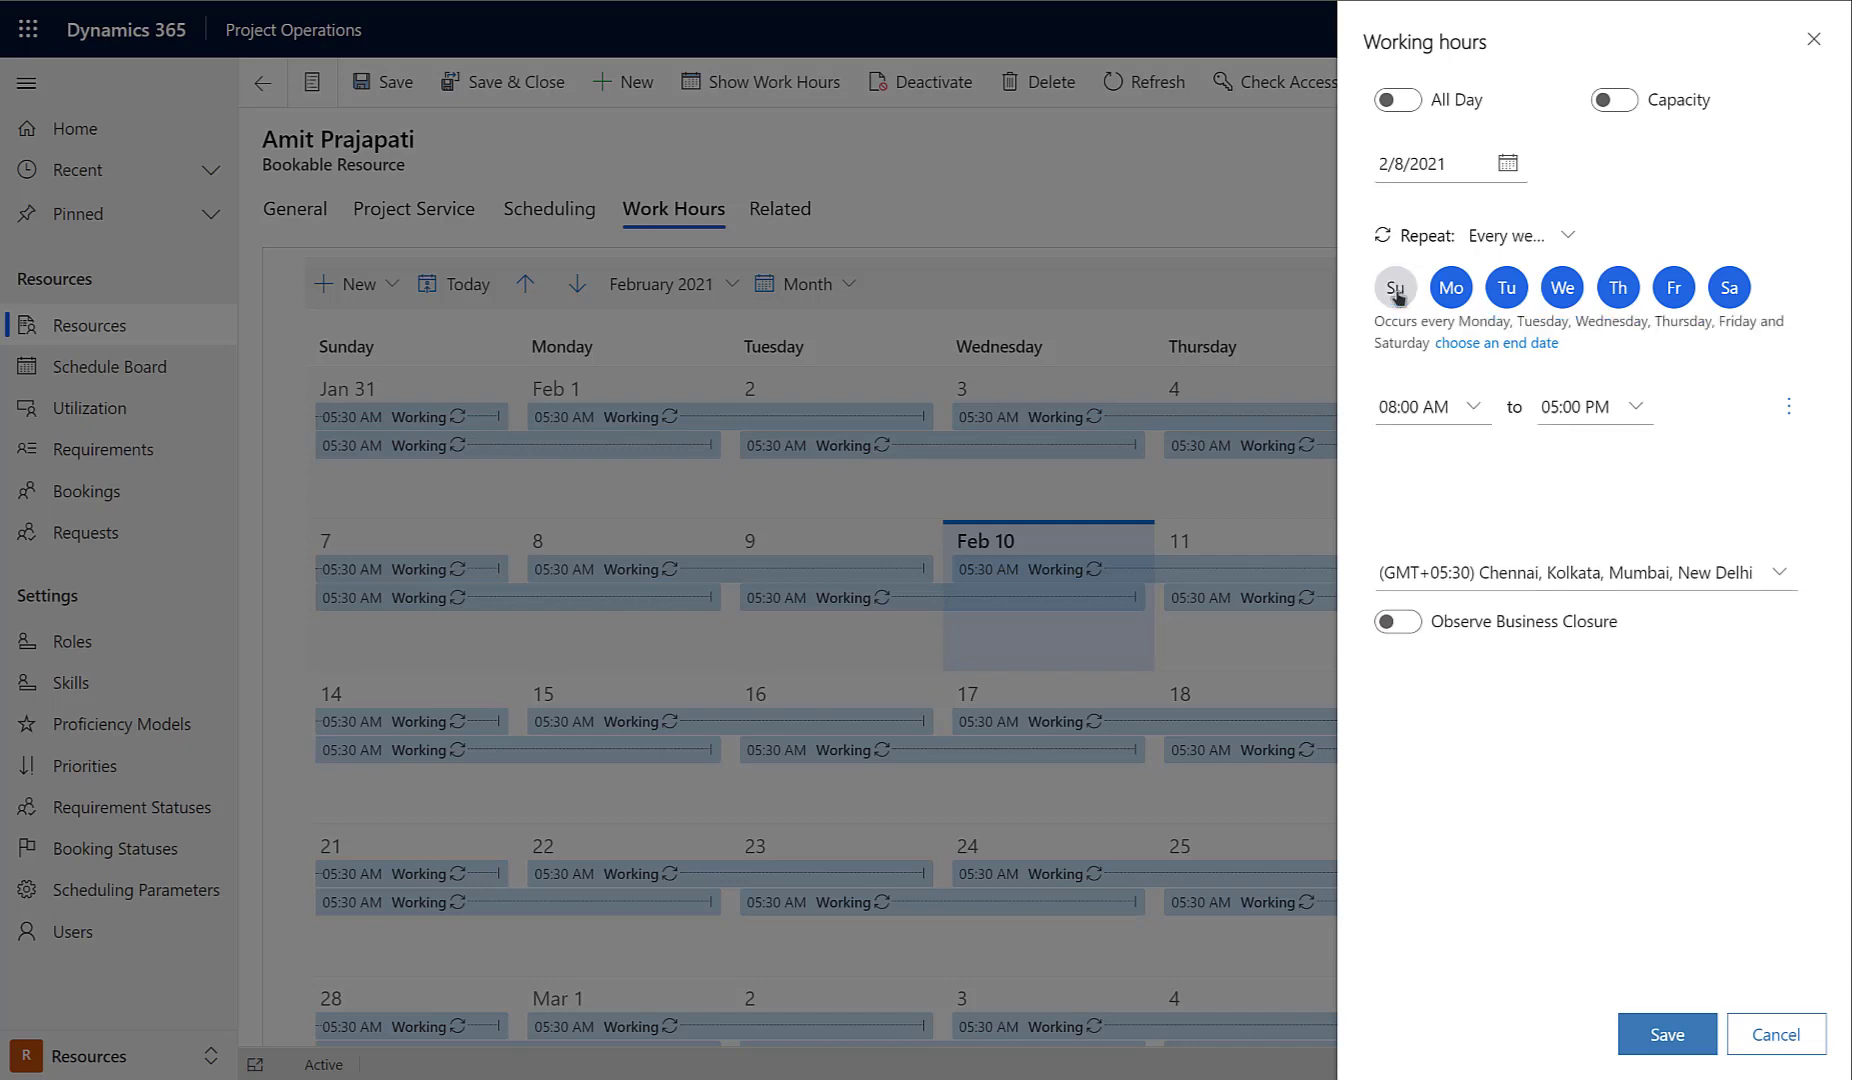
left_click(1738, 293)
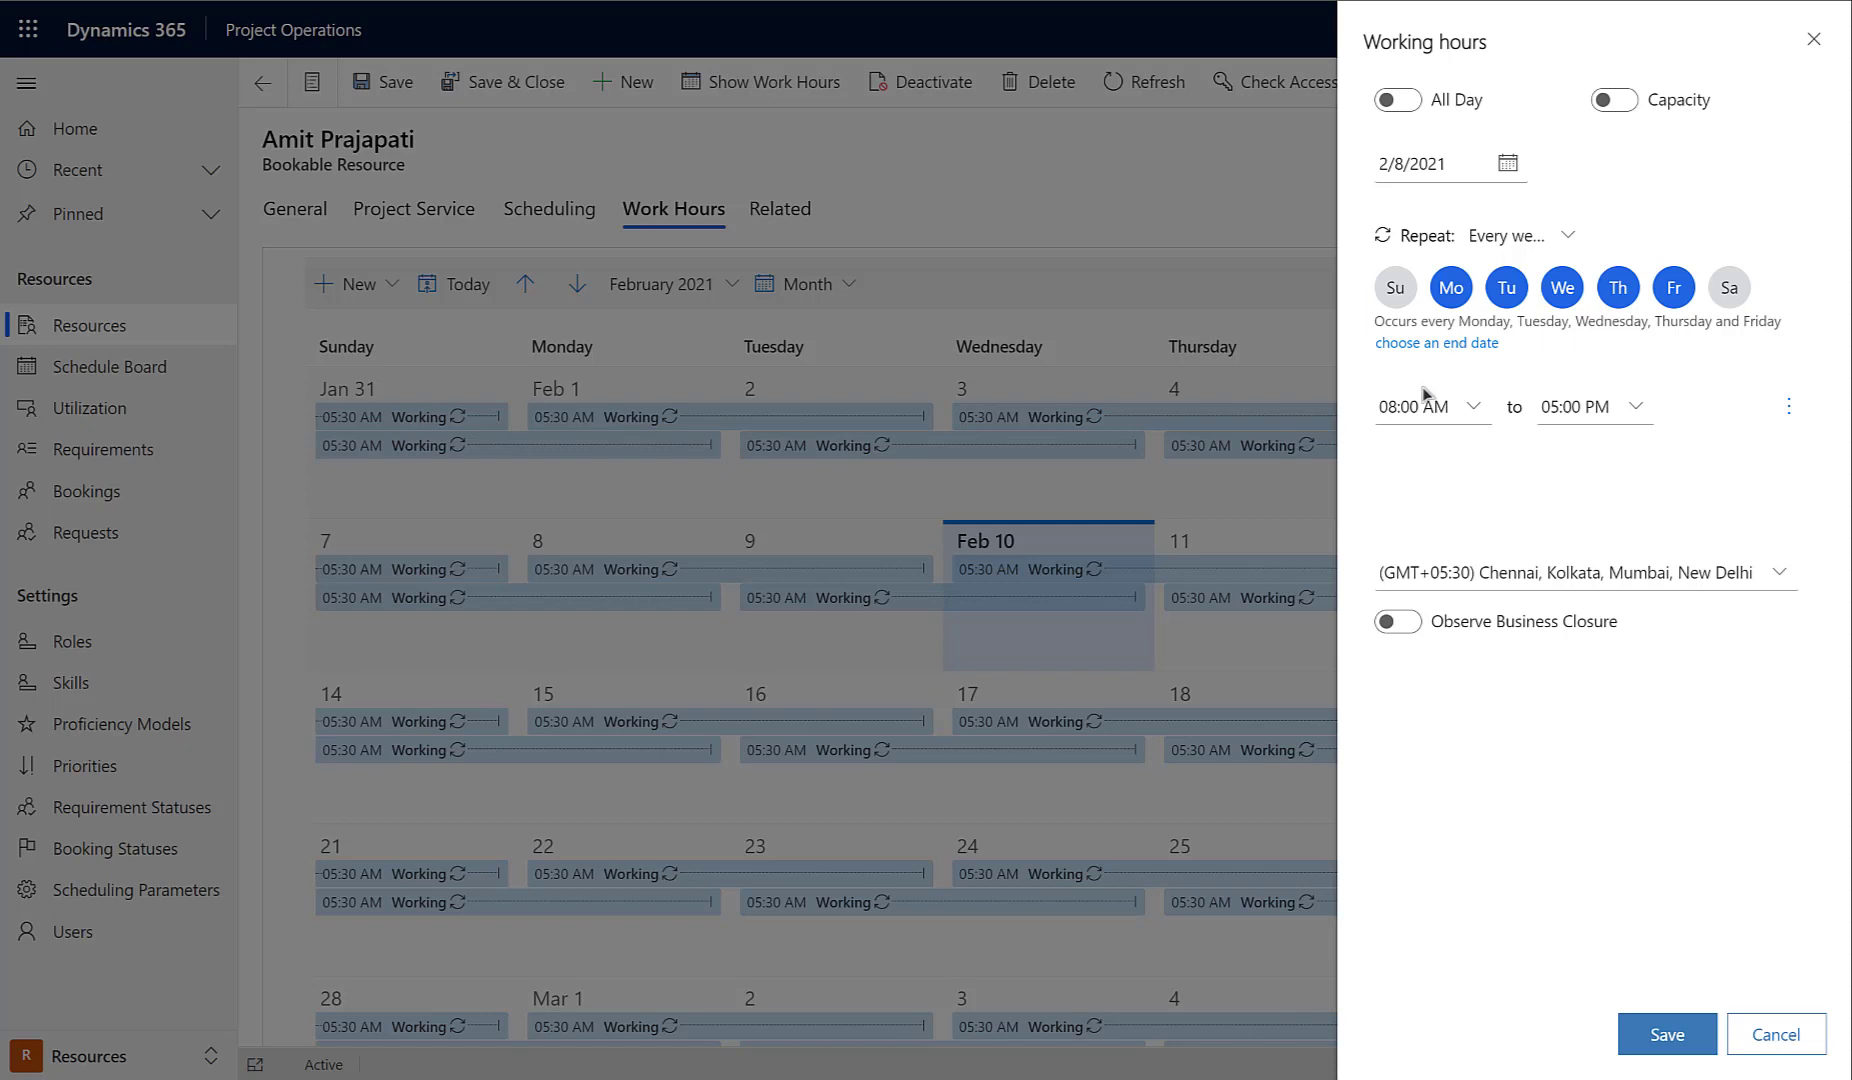
Set the working hours to 9:00 AM to 5:00 PM, turn on Observe Business Closure, and save the schedule.
left_click(1385, 405)
left_click(1396, 407)
left_click(1465, 505)
left_click(1405, 628)
left_click(1665, 1035)
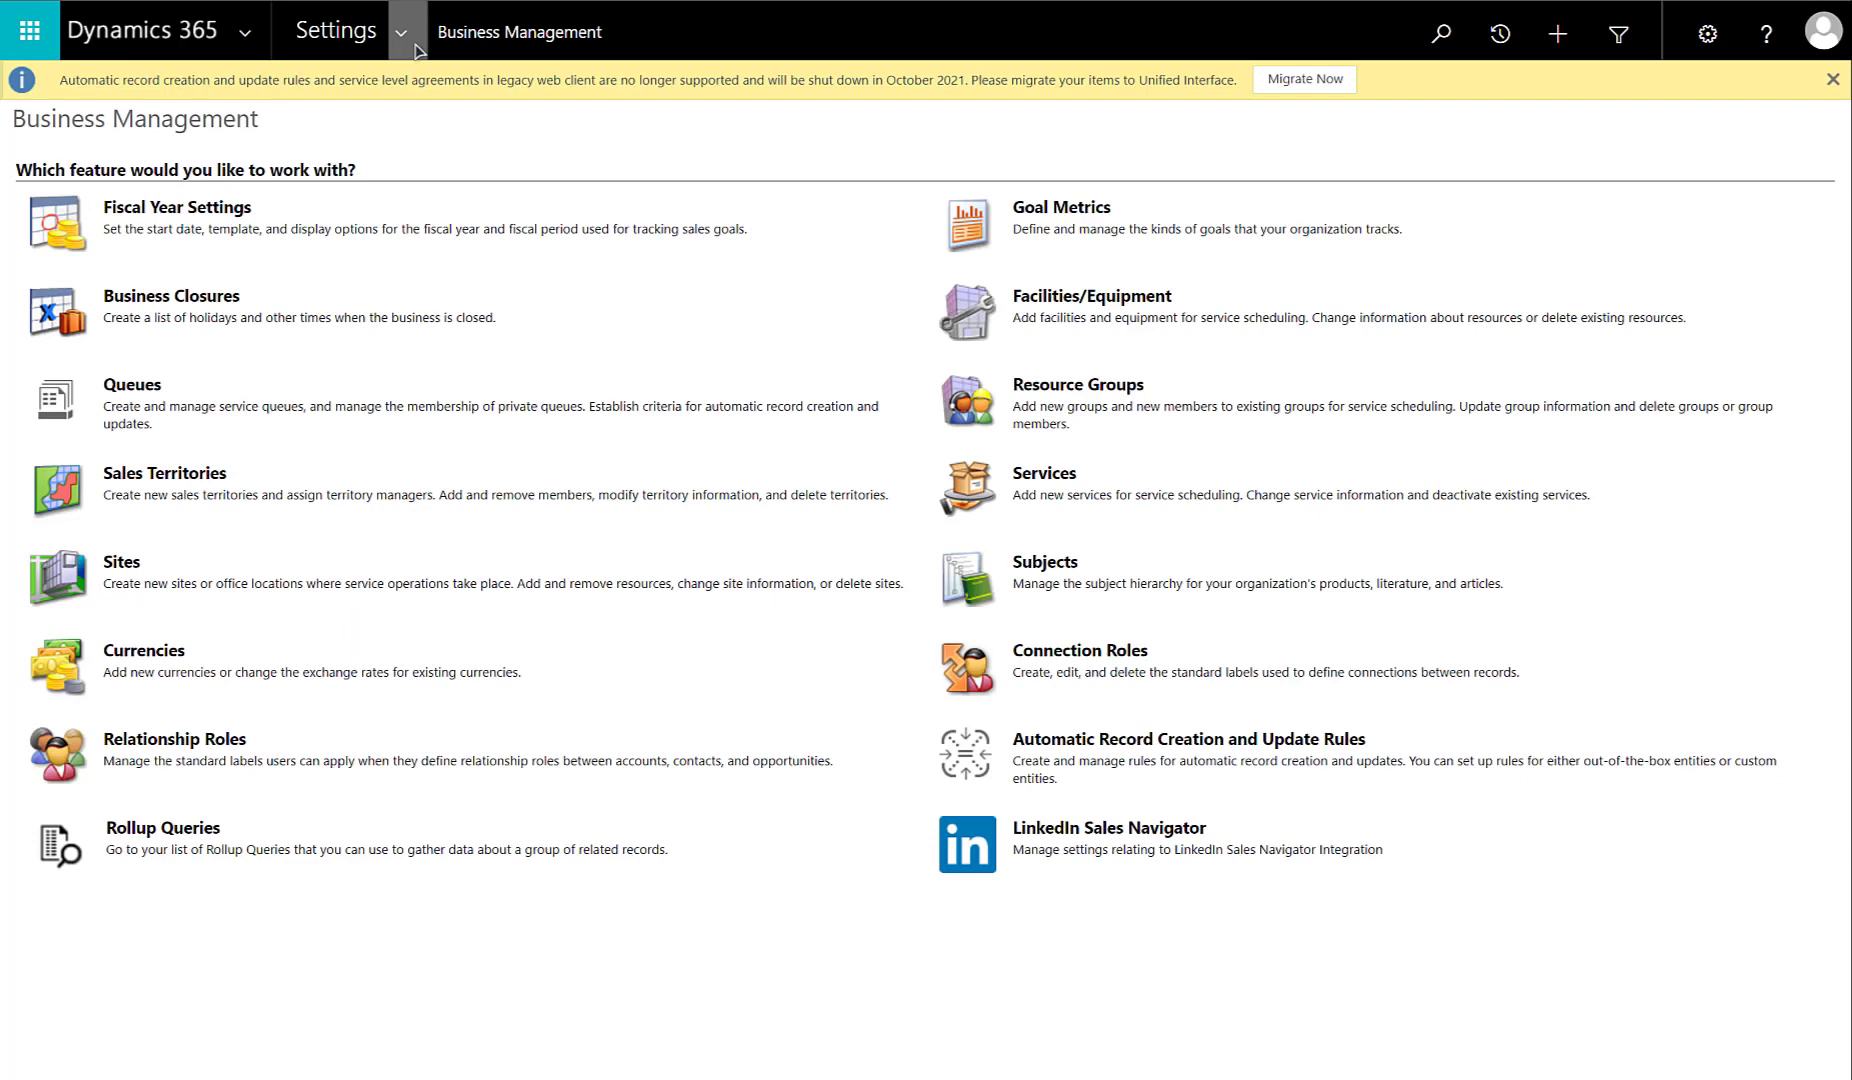
Open the Business Closures list in the Business Management settings.
left_click(488, 48)
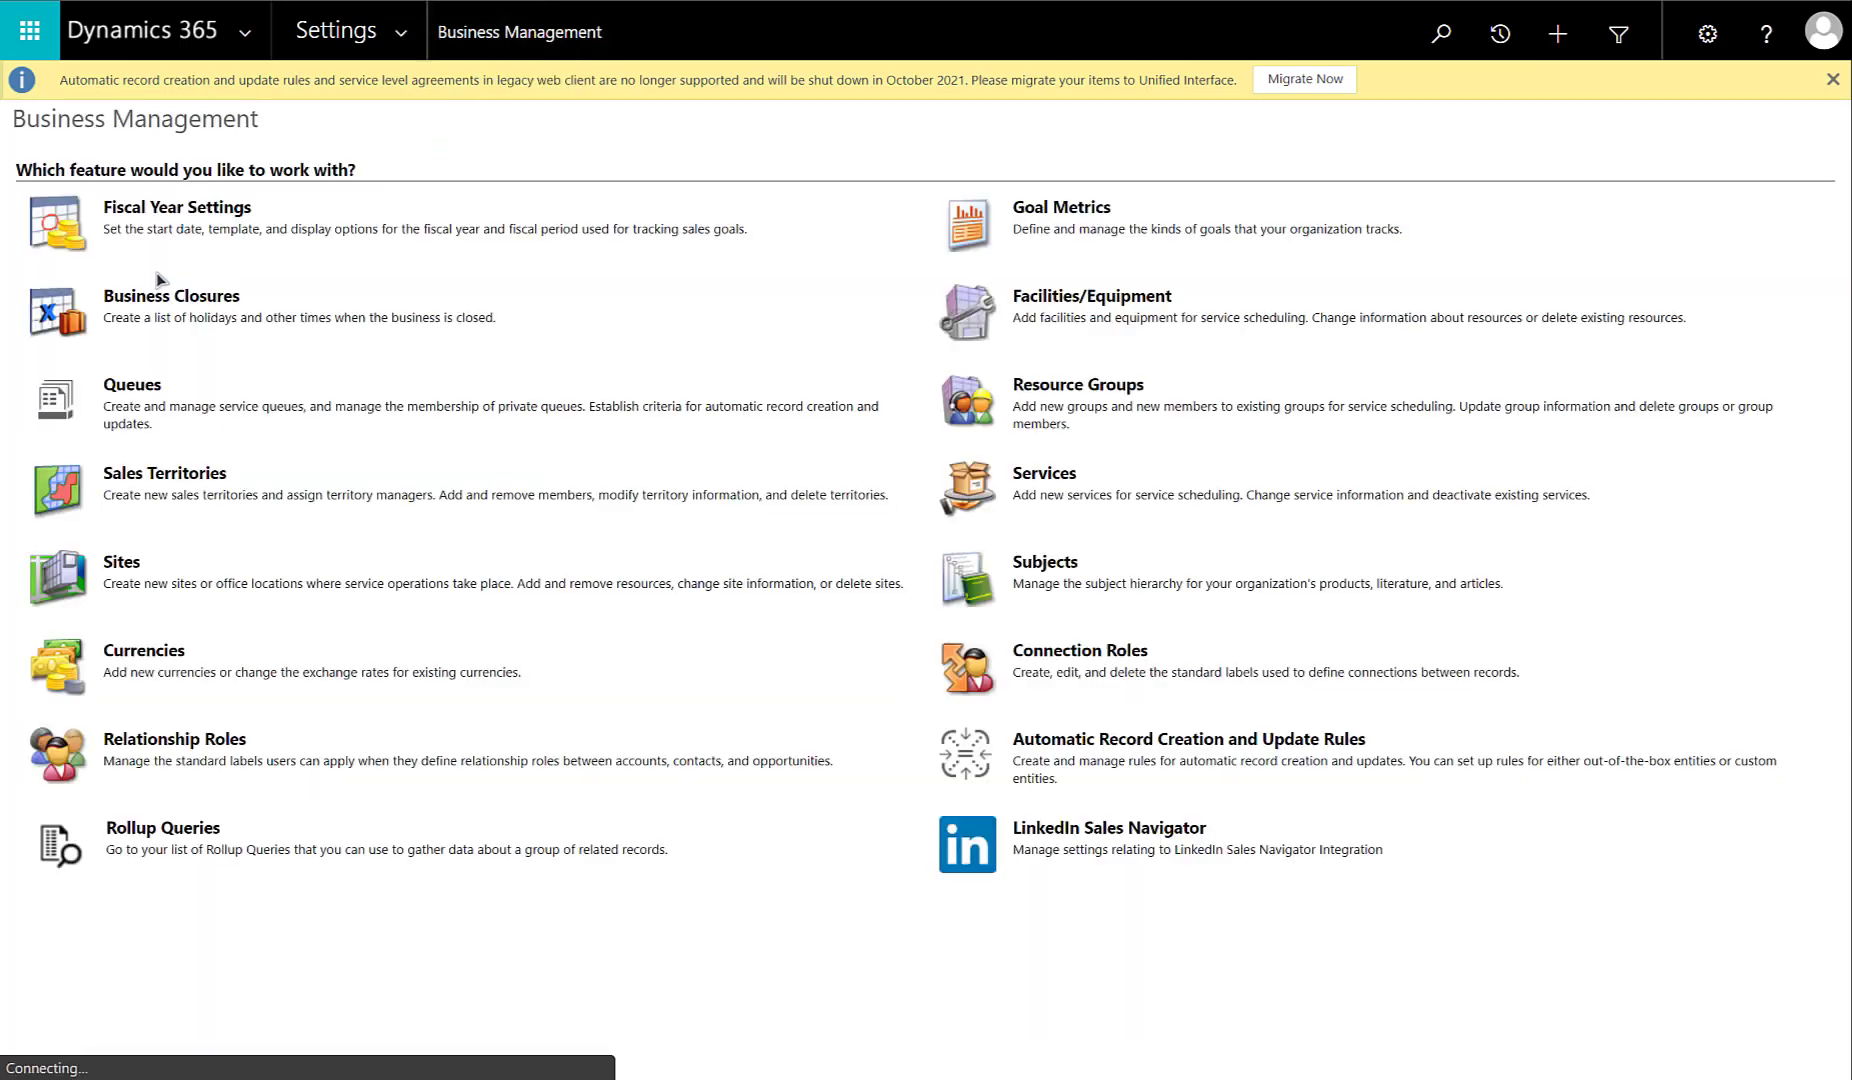
left_click(155, 298)
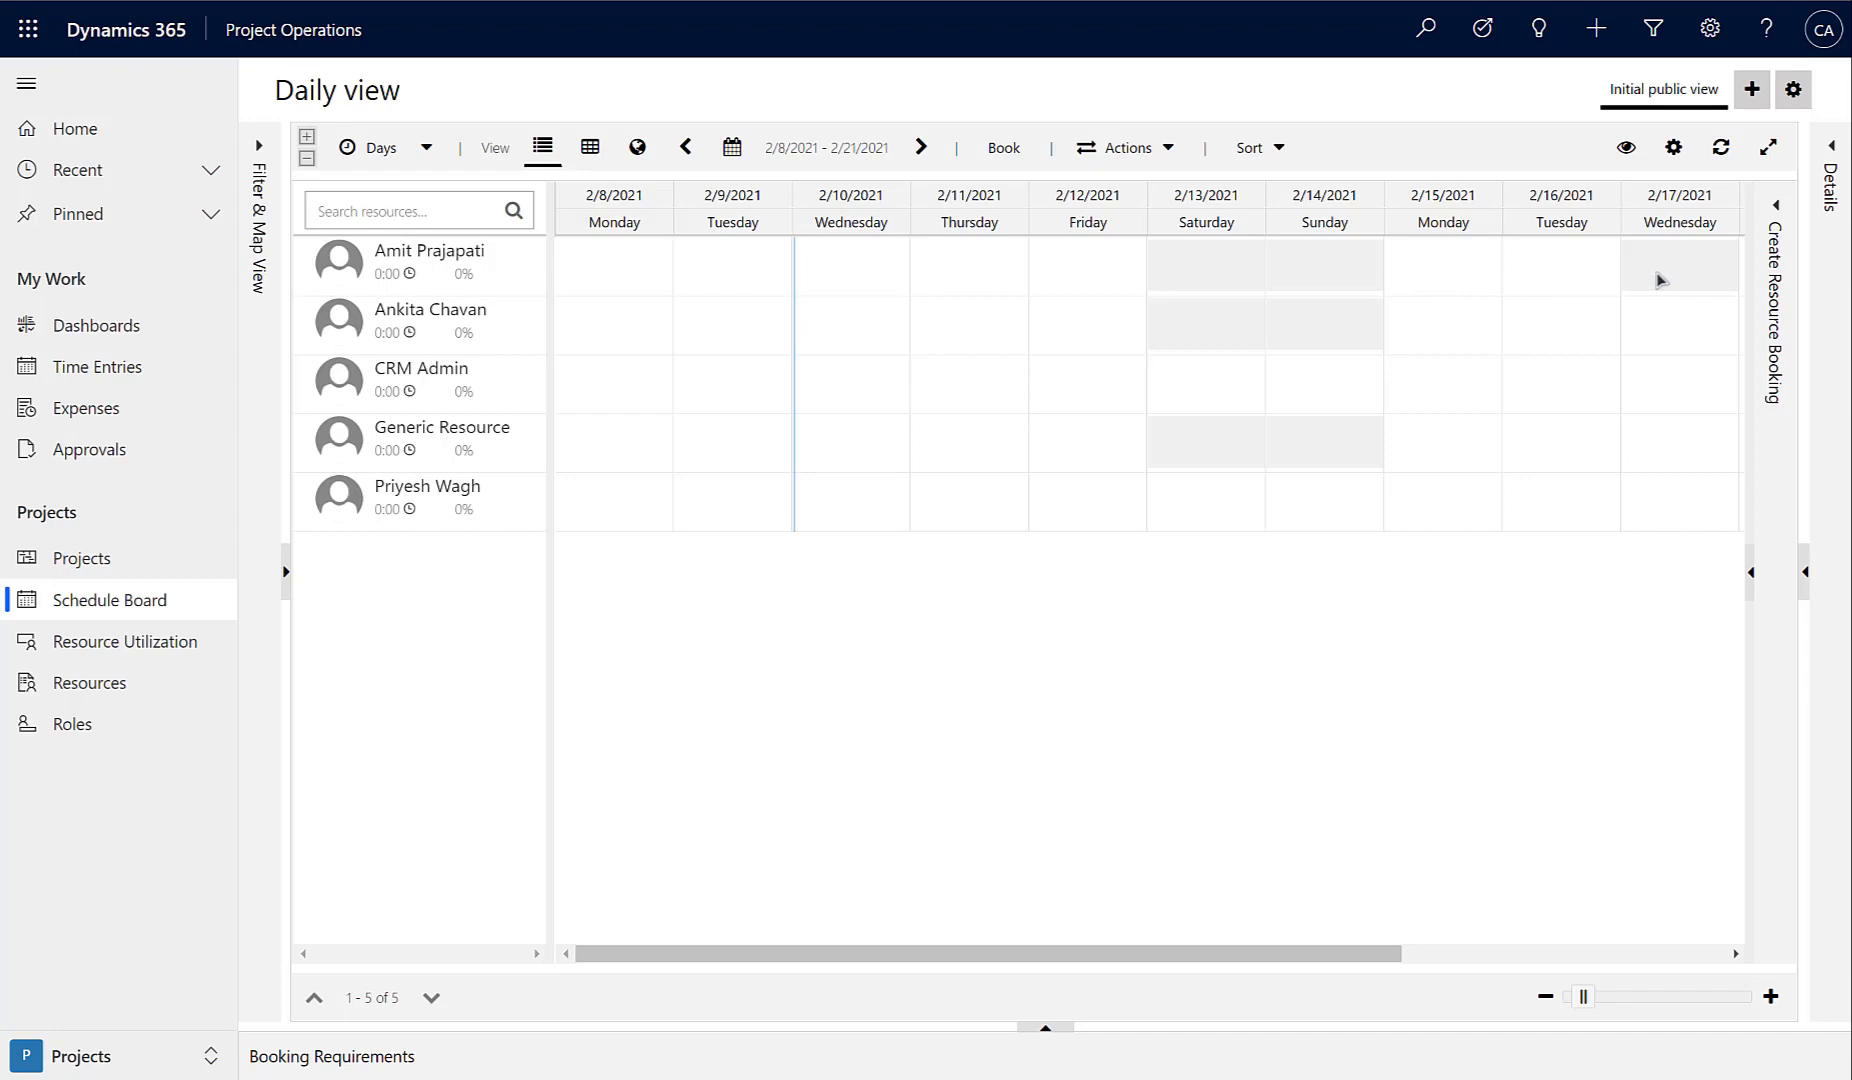
Switch the schedule board to the hourly view and examine the first resource's availability on 2/8/2021 and 2/9/2021.
left_click(429, 146)
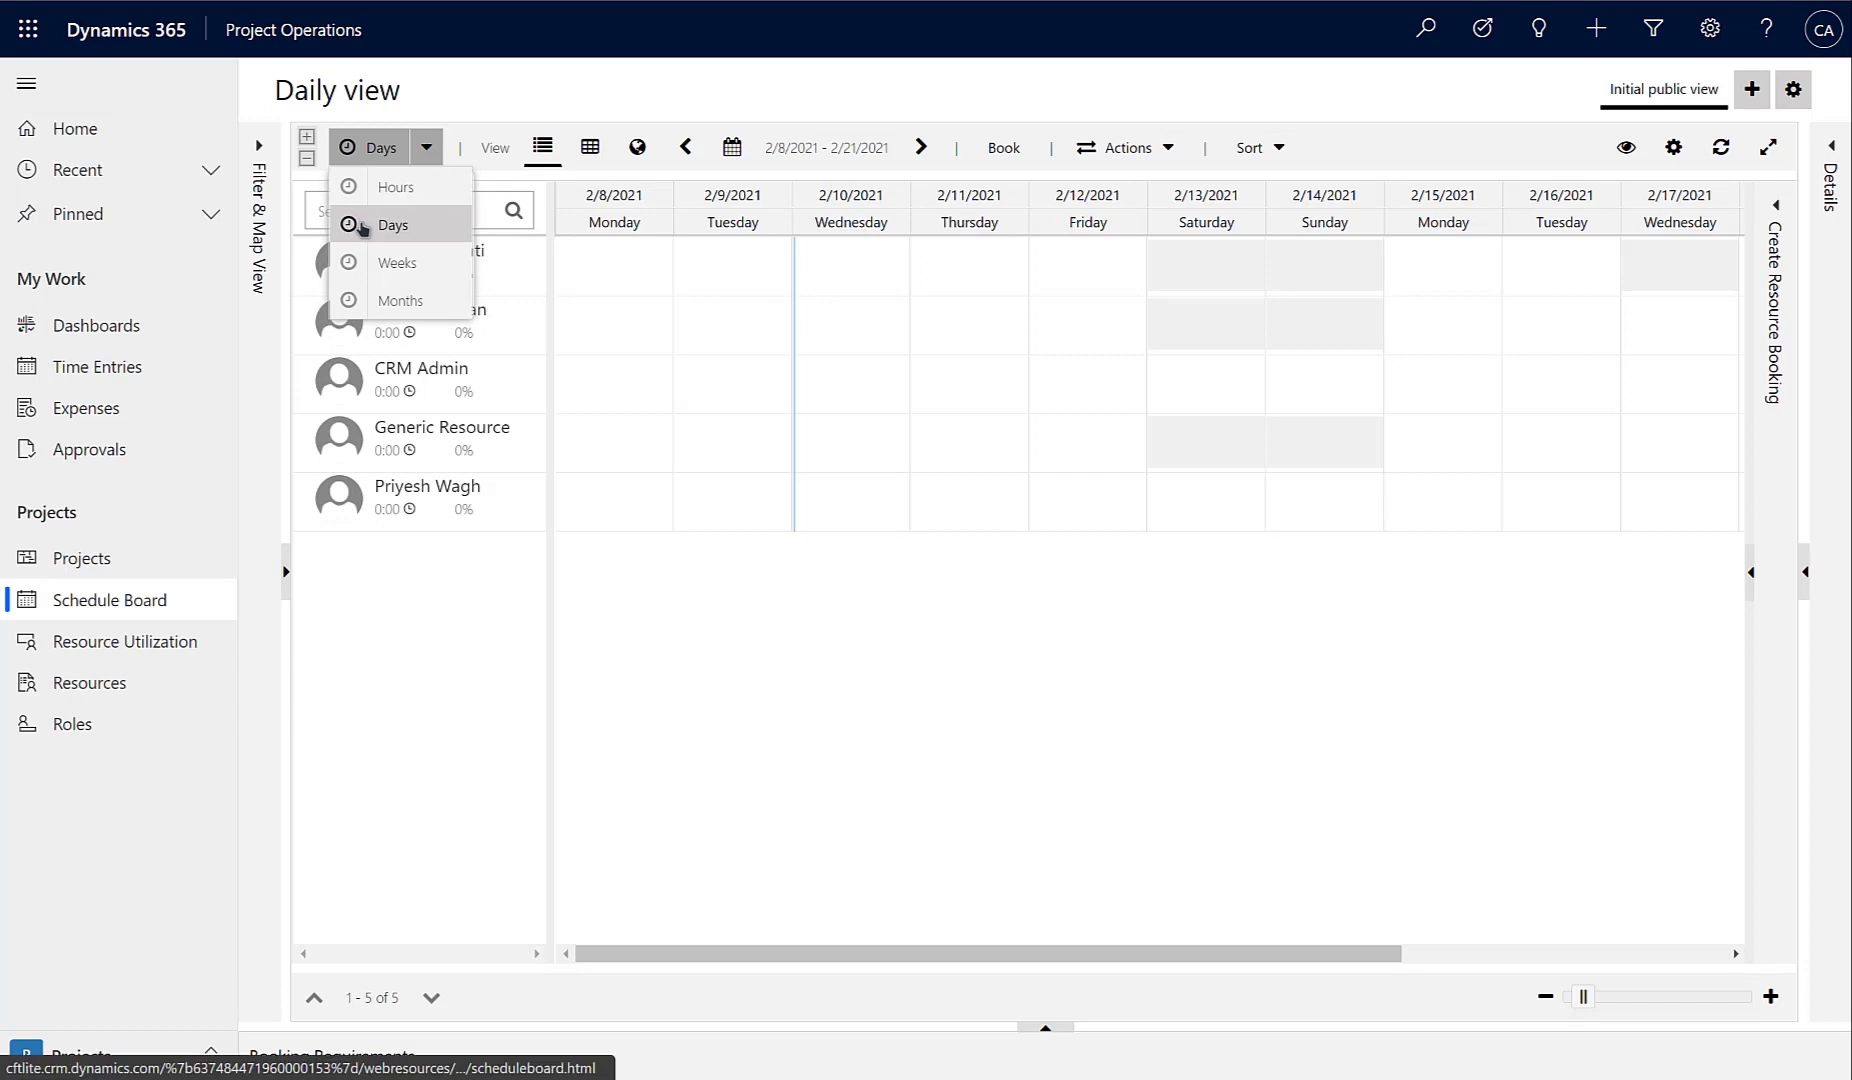
left_click(387, 192)
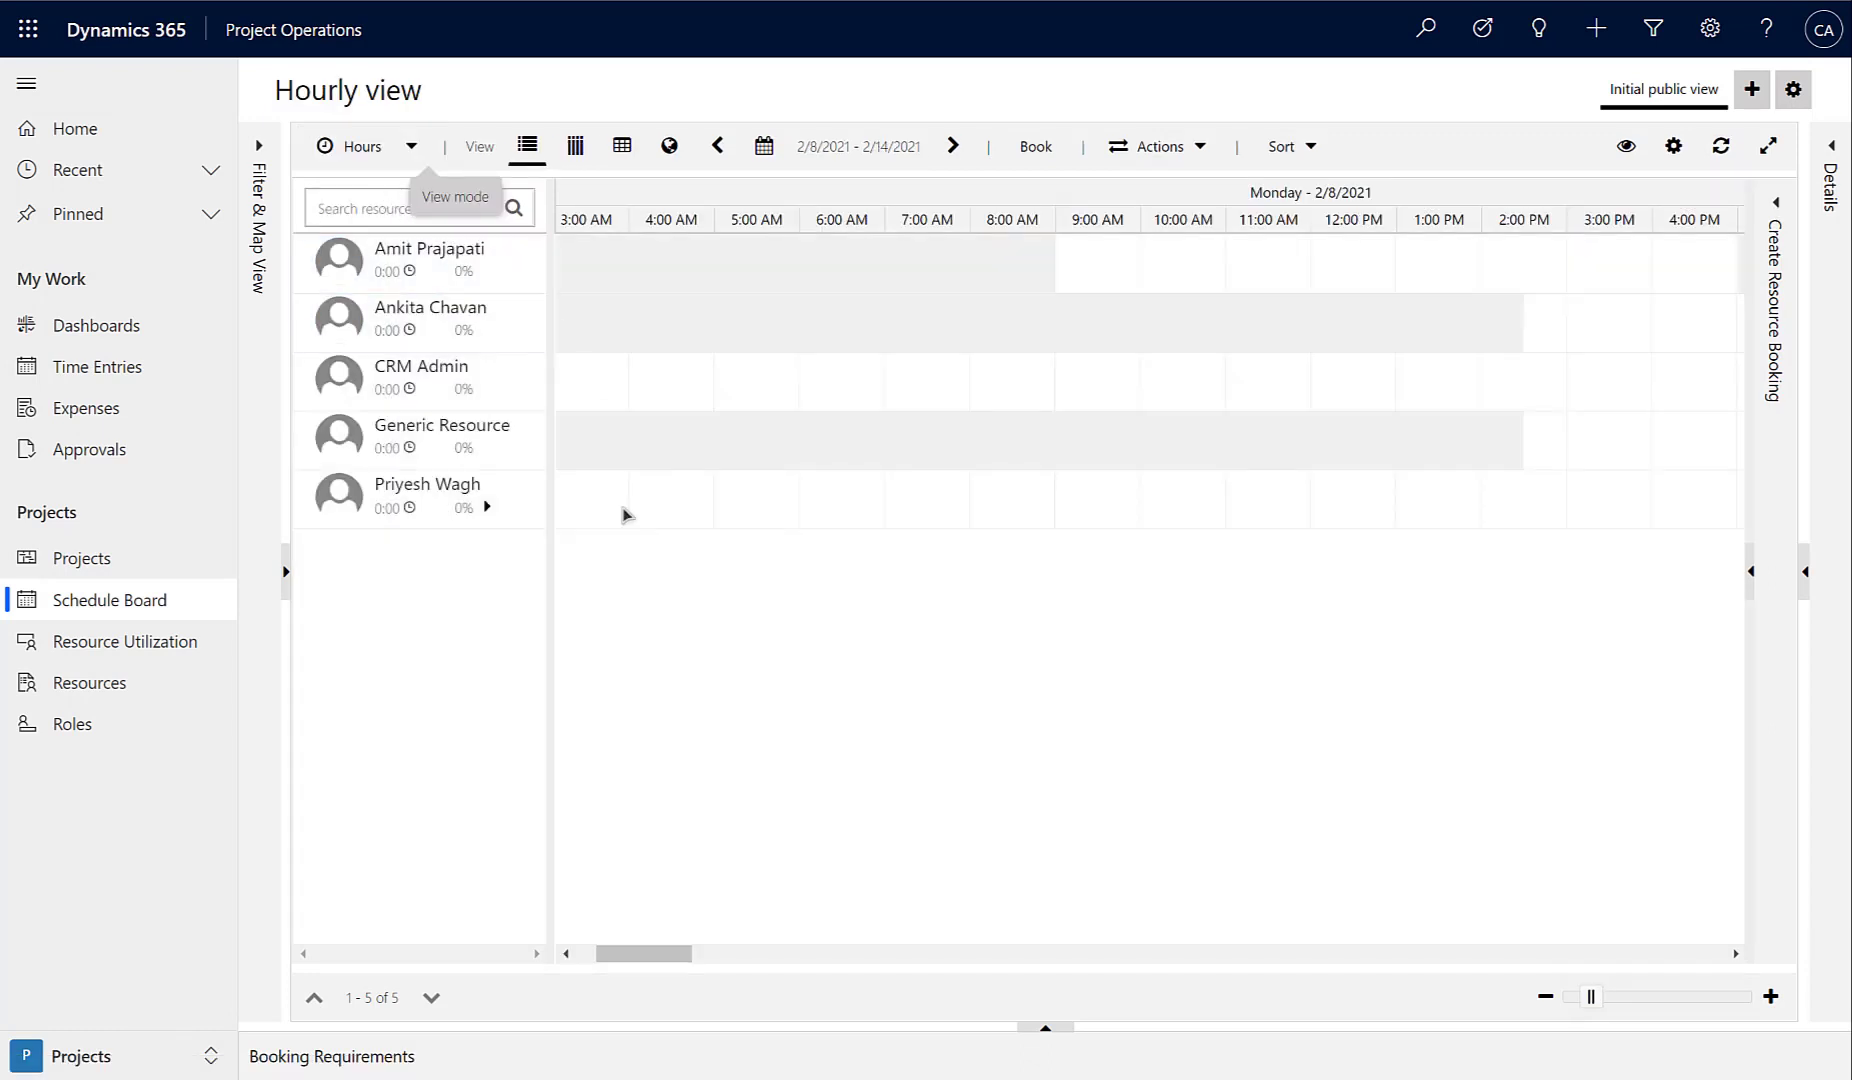
left_click_drag(652, 953, 669, 953)
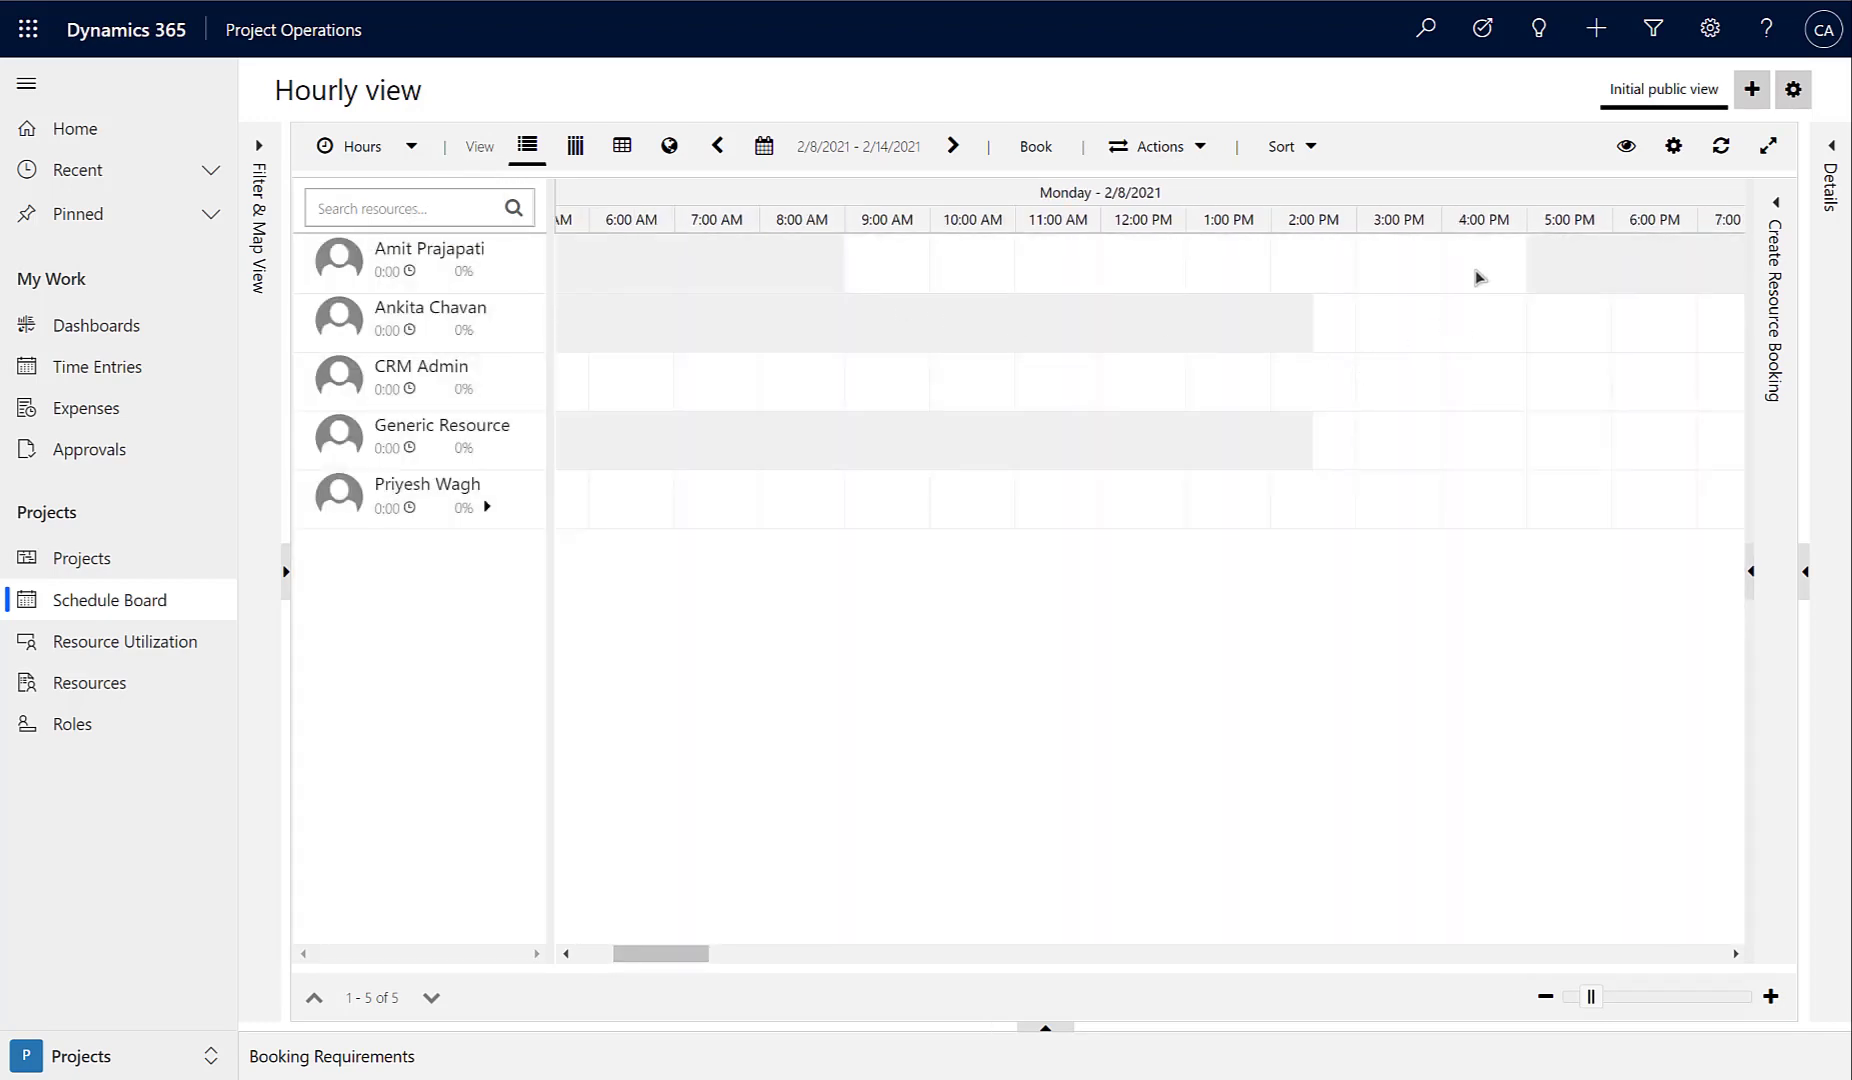
left_click_drag(682, 953, 838, 962)
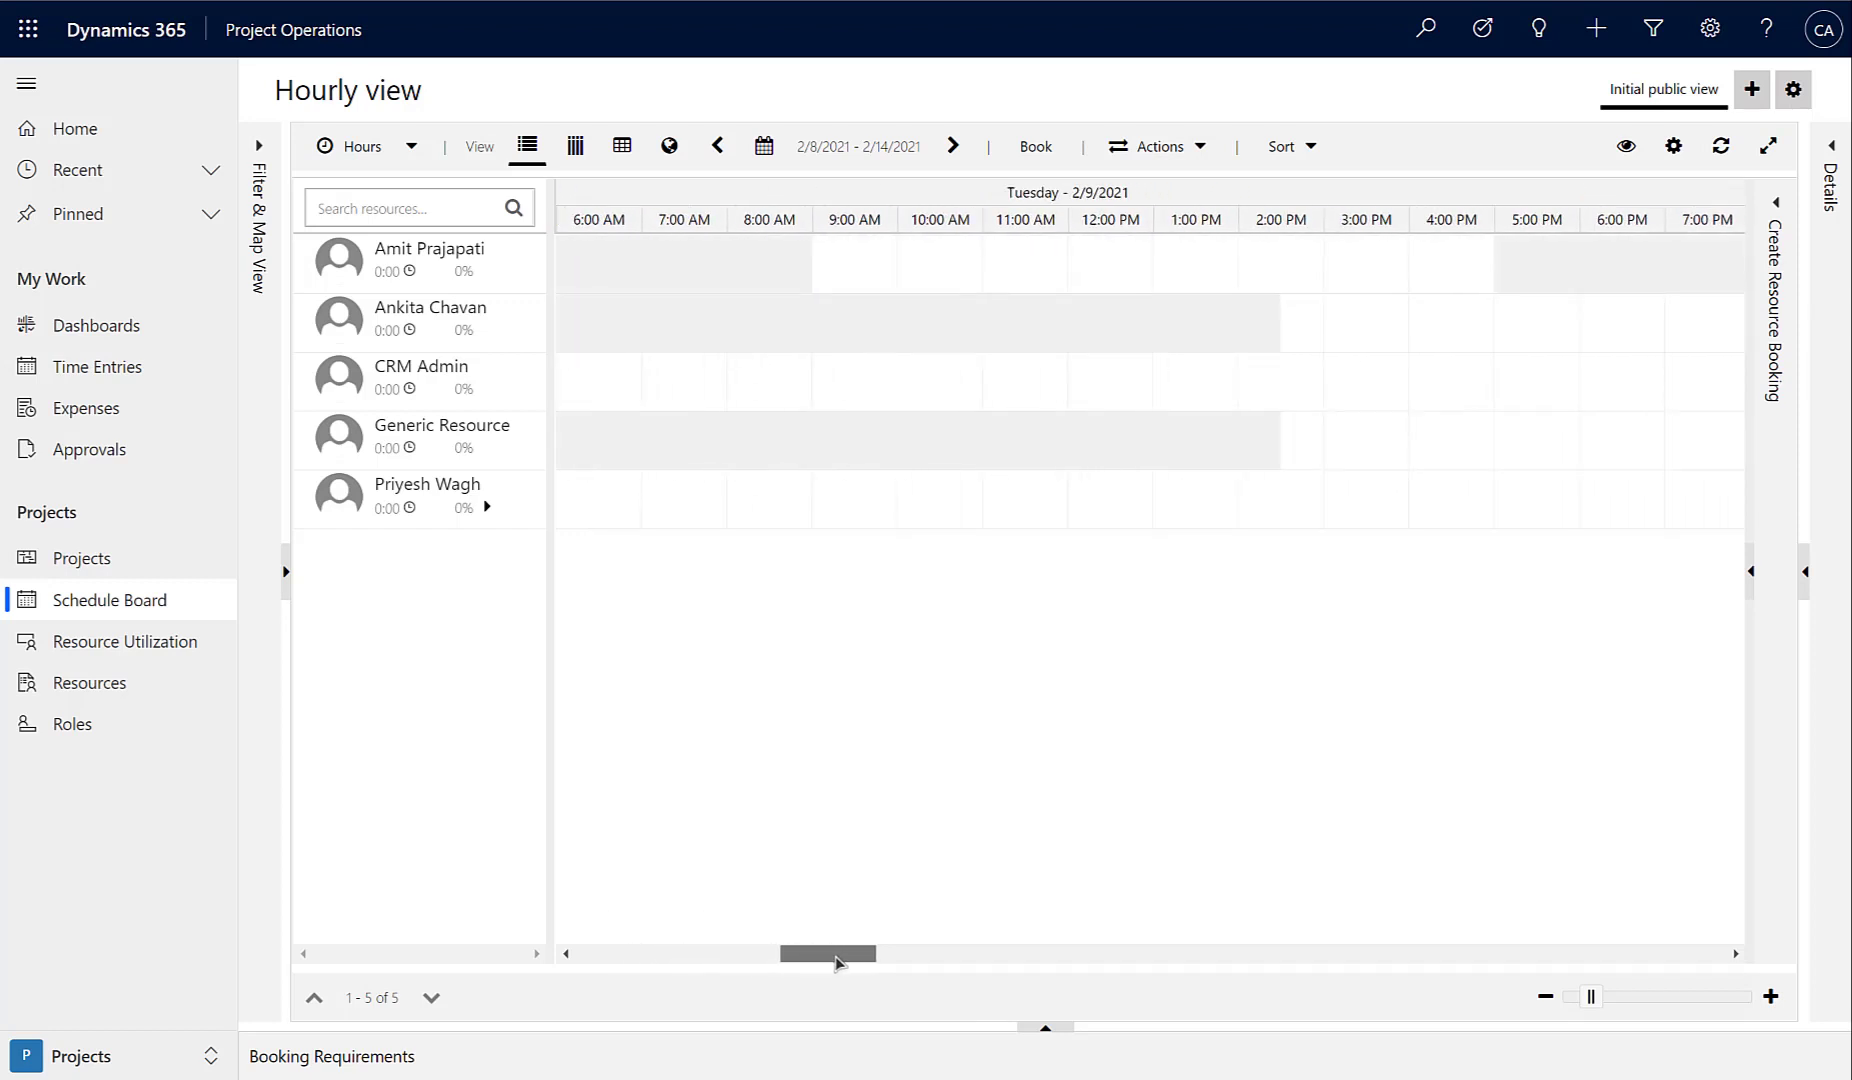
Move the schedule board to 2/17/2021, examine the first resource's hours that day, and return to the daily view.
left_click(764, 146)
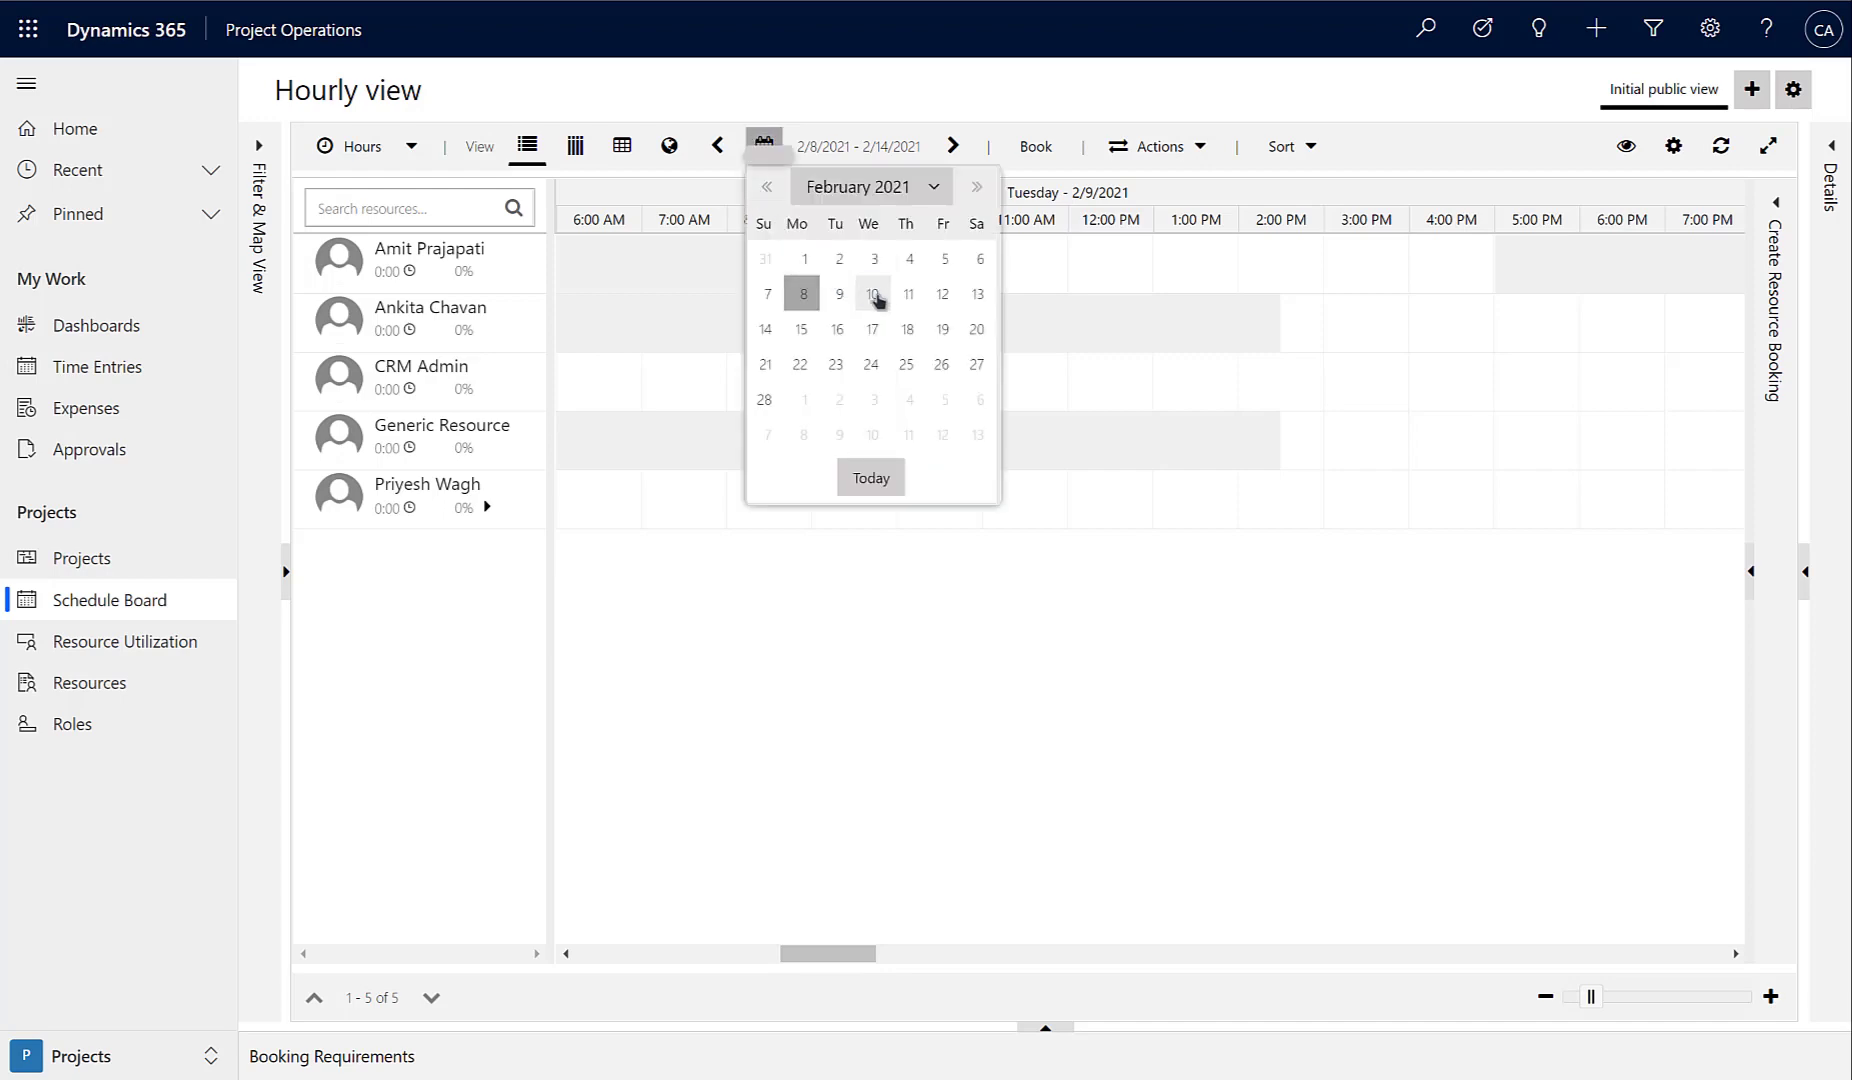
left_click(872, 329)
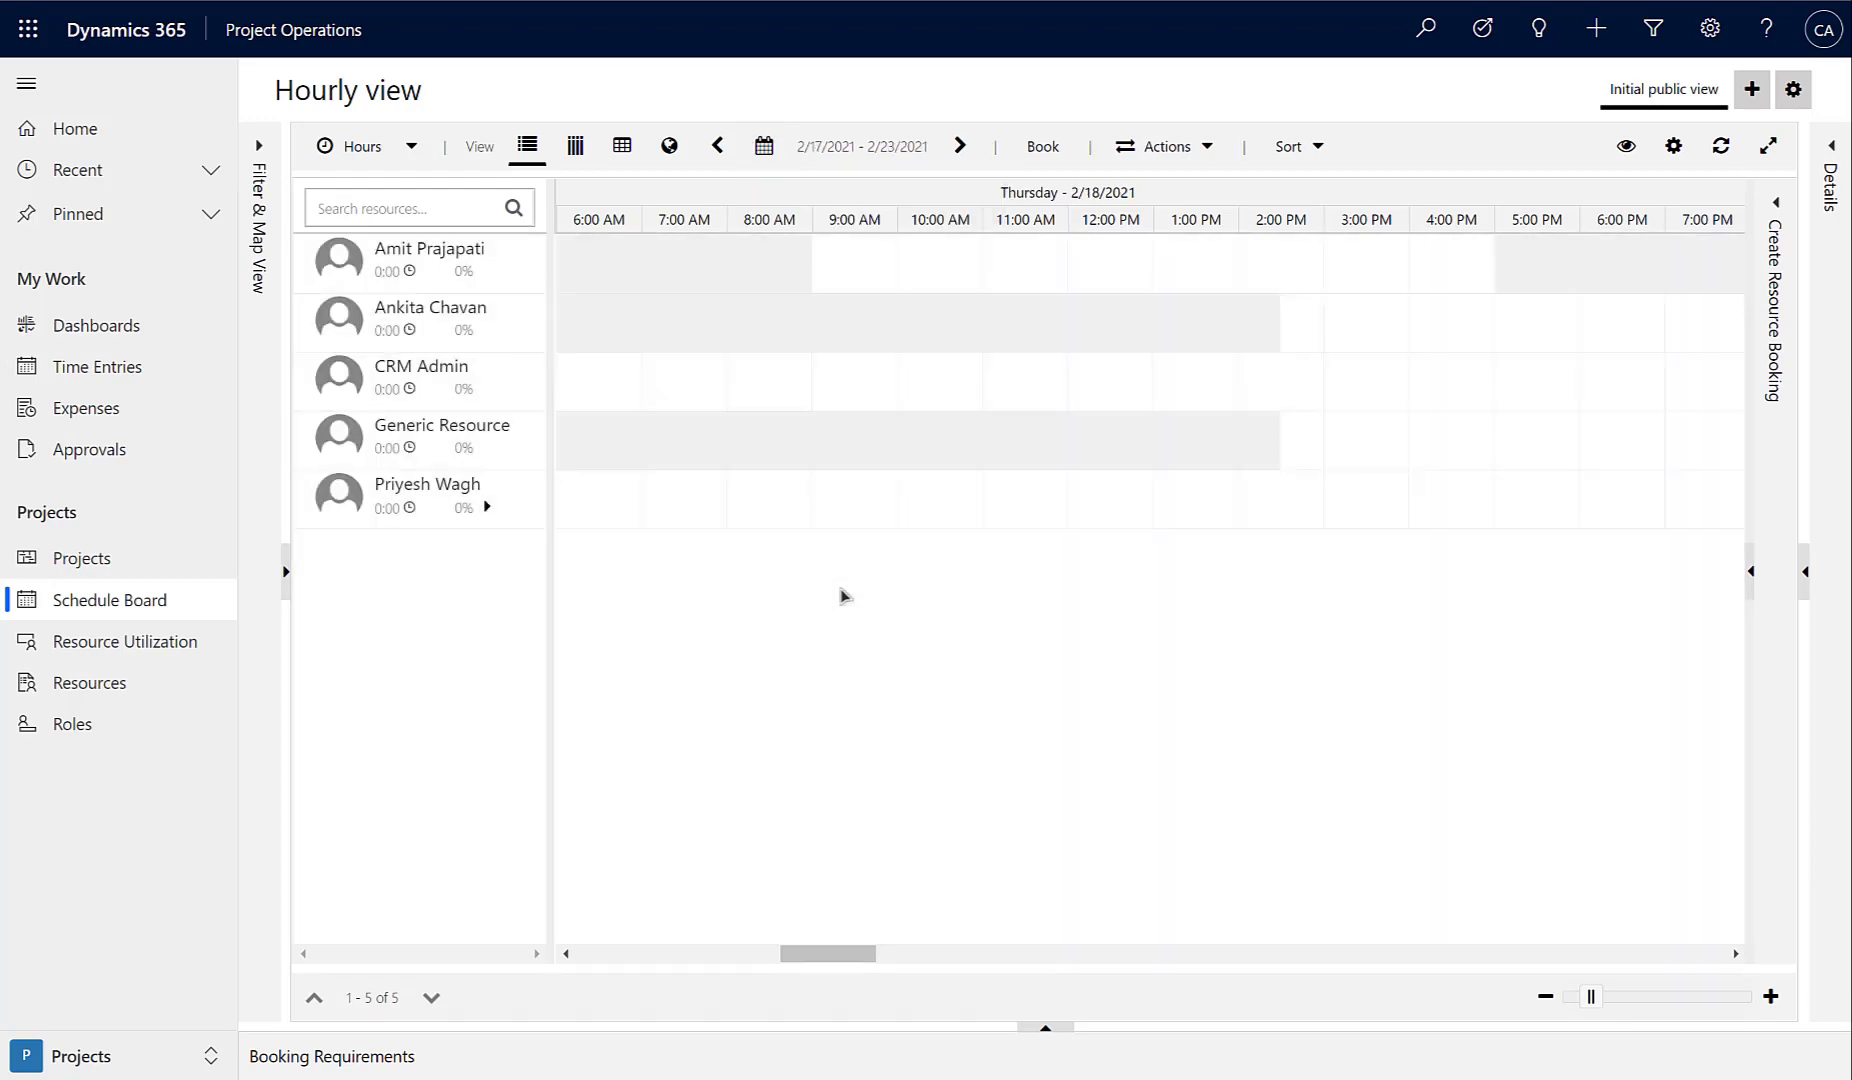
left_click_drag(816, 954, 668, 953)
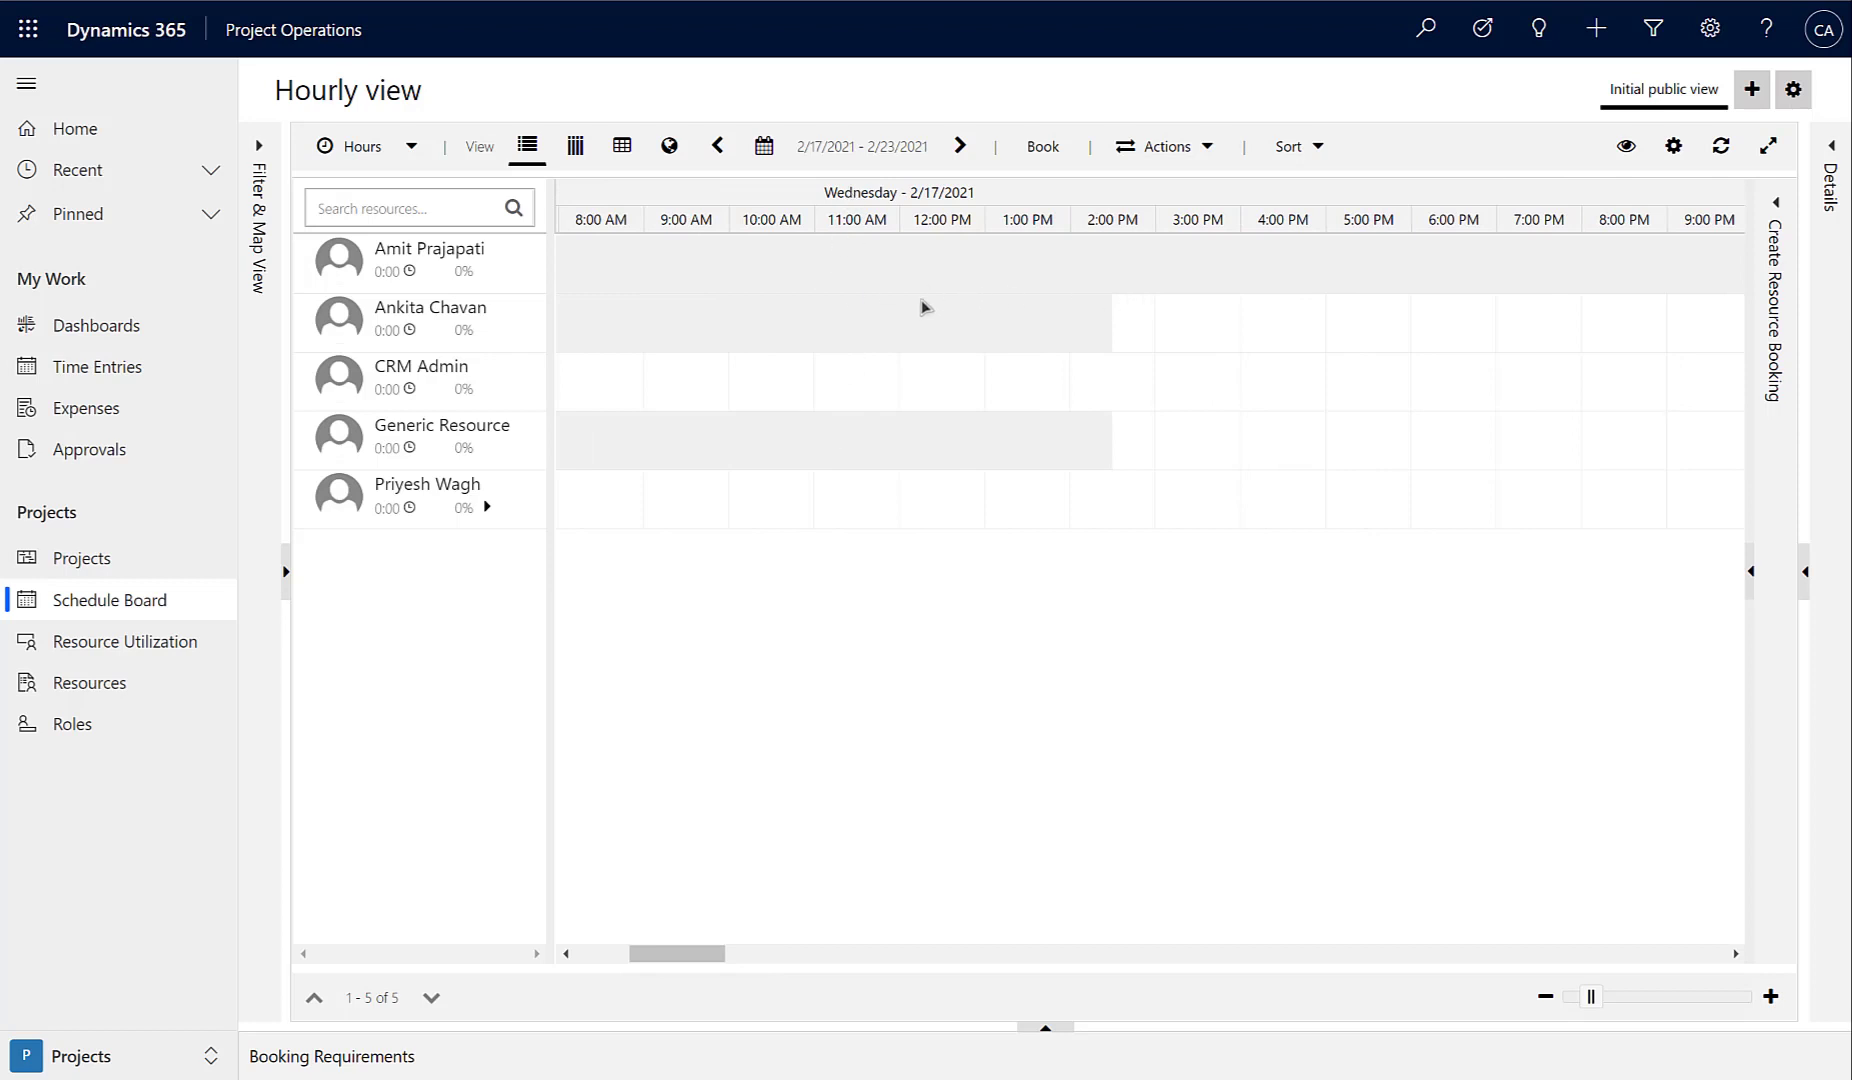
left_click(410, 151)
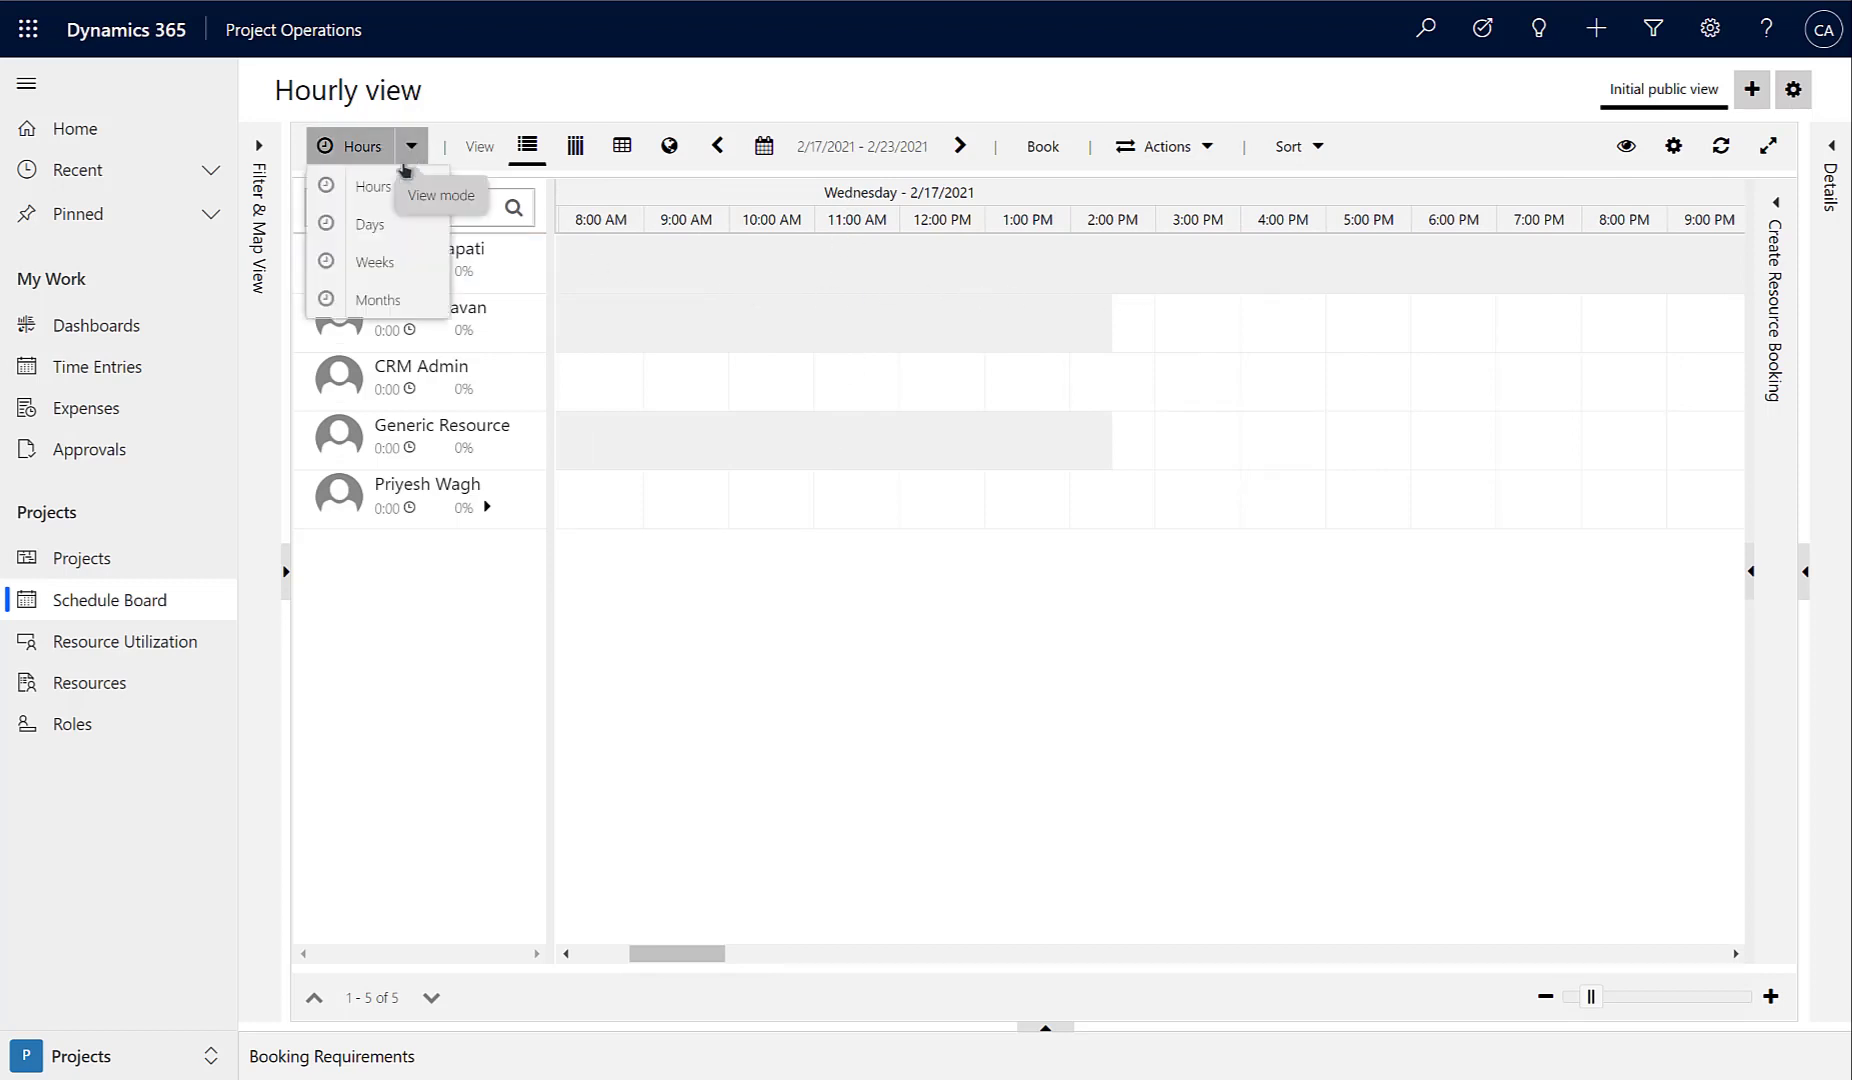
left_click(367, 225)
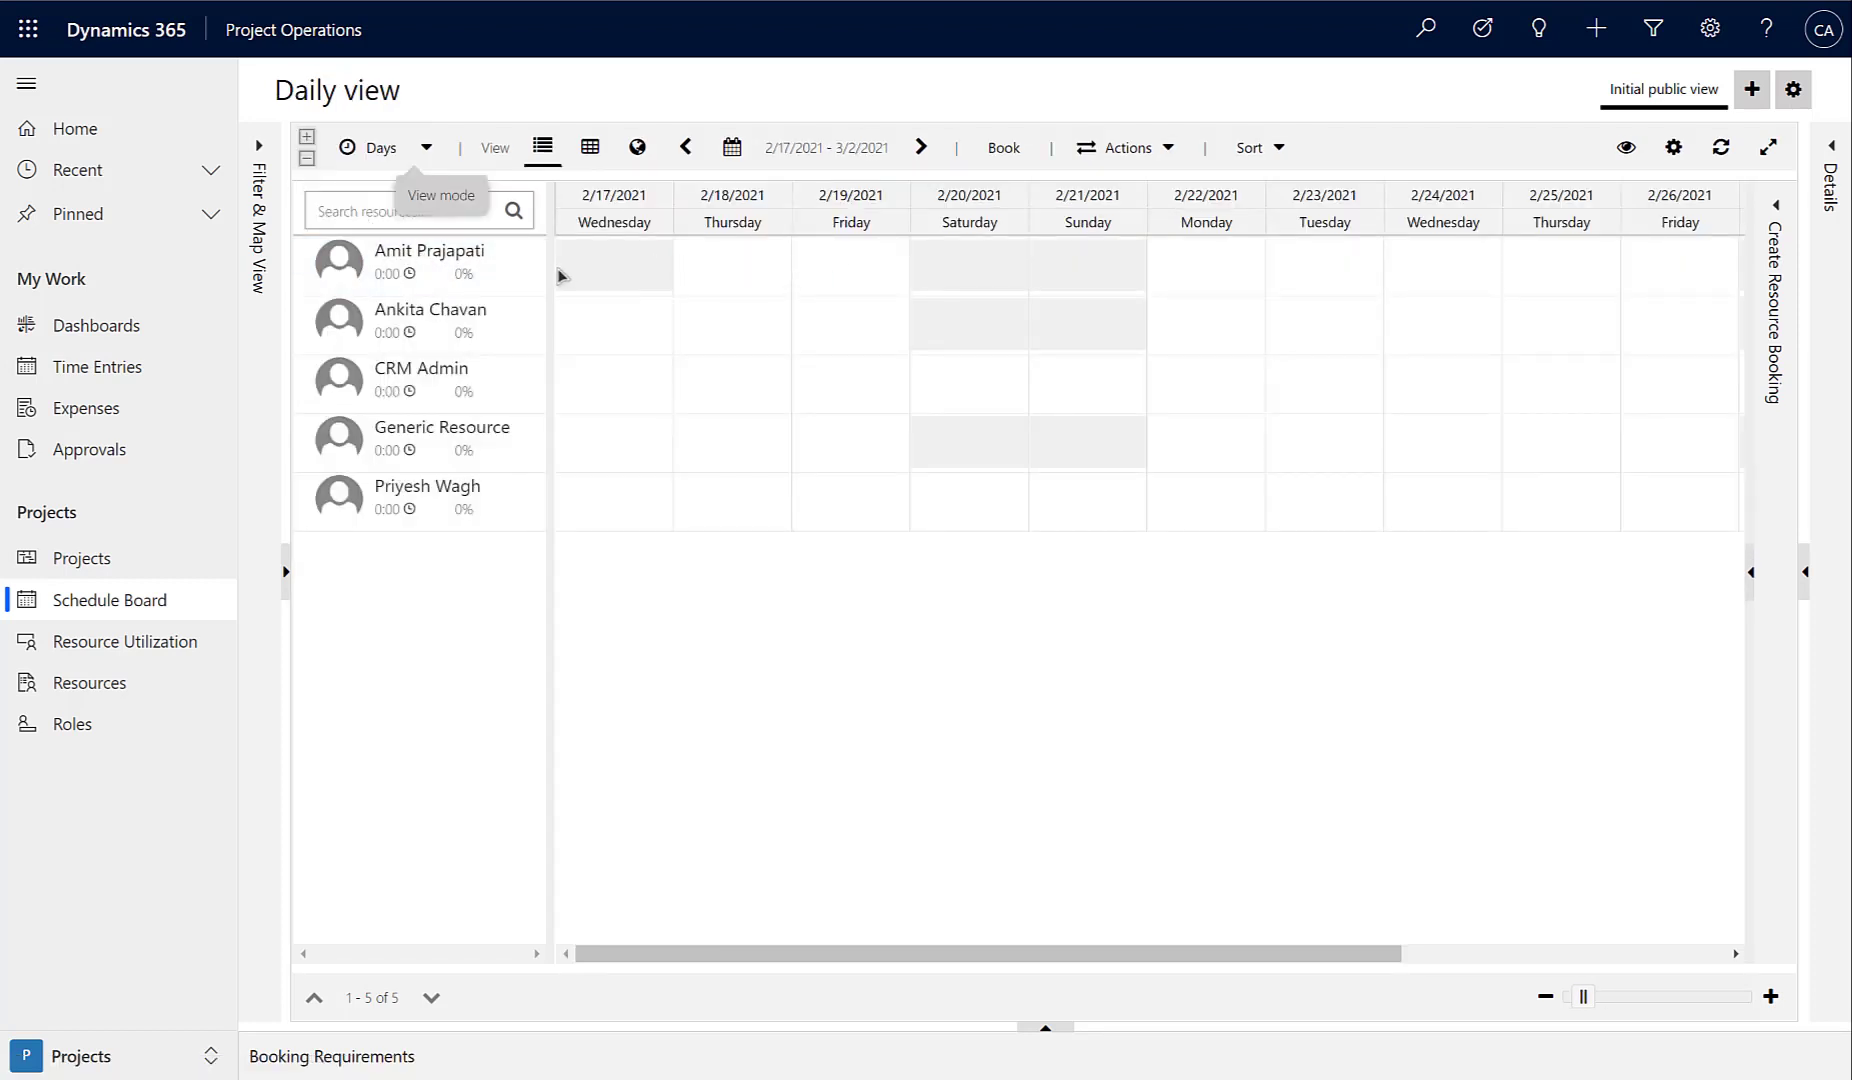
left_click(493, 520)
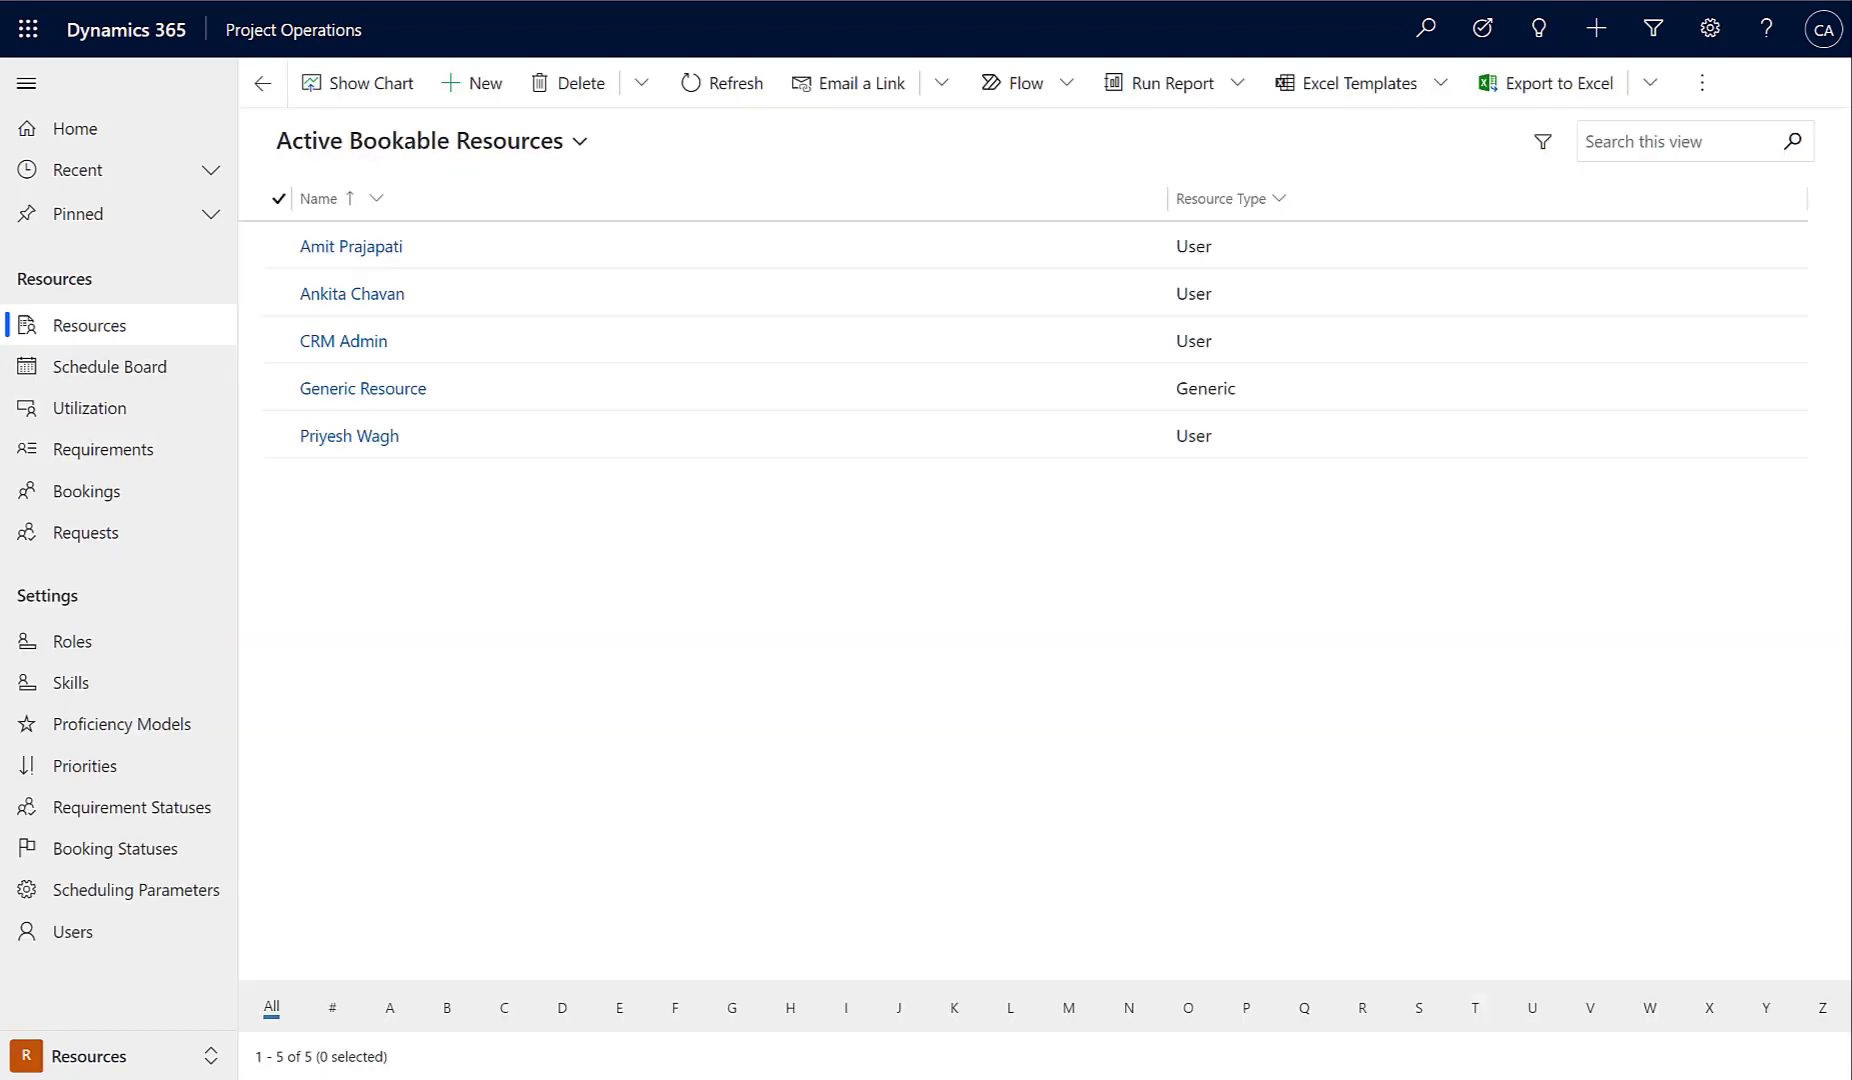
In the Settings area, create and save a calendar template named "2021 Hours Schedule" with the first listed bookable resource as its template resource.
left_click(140, 1056)
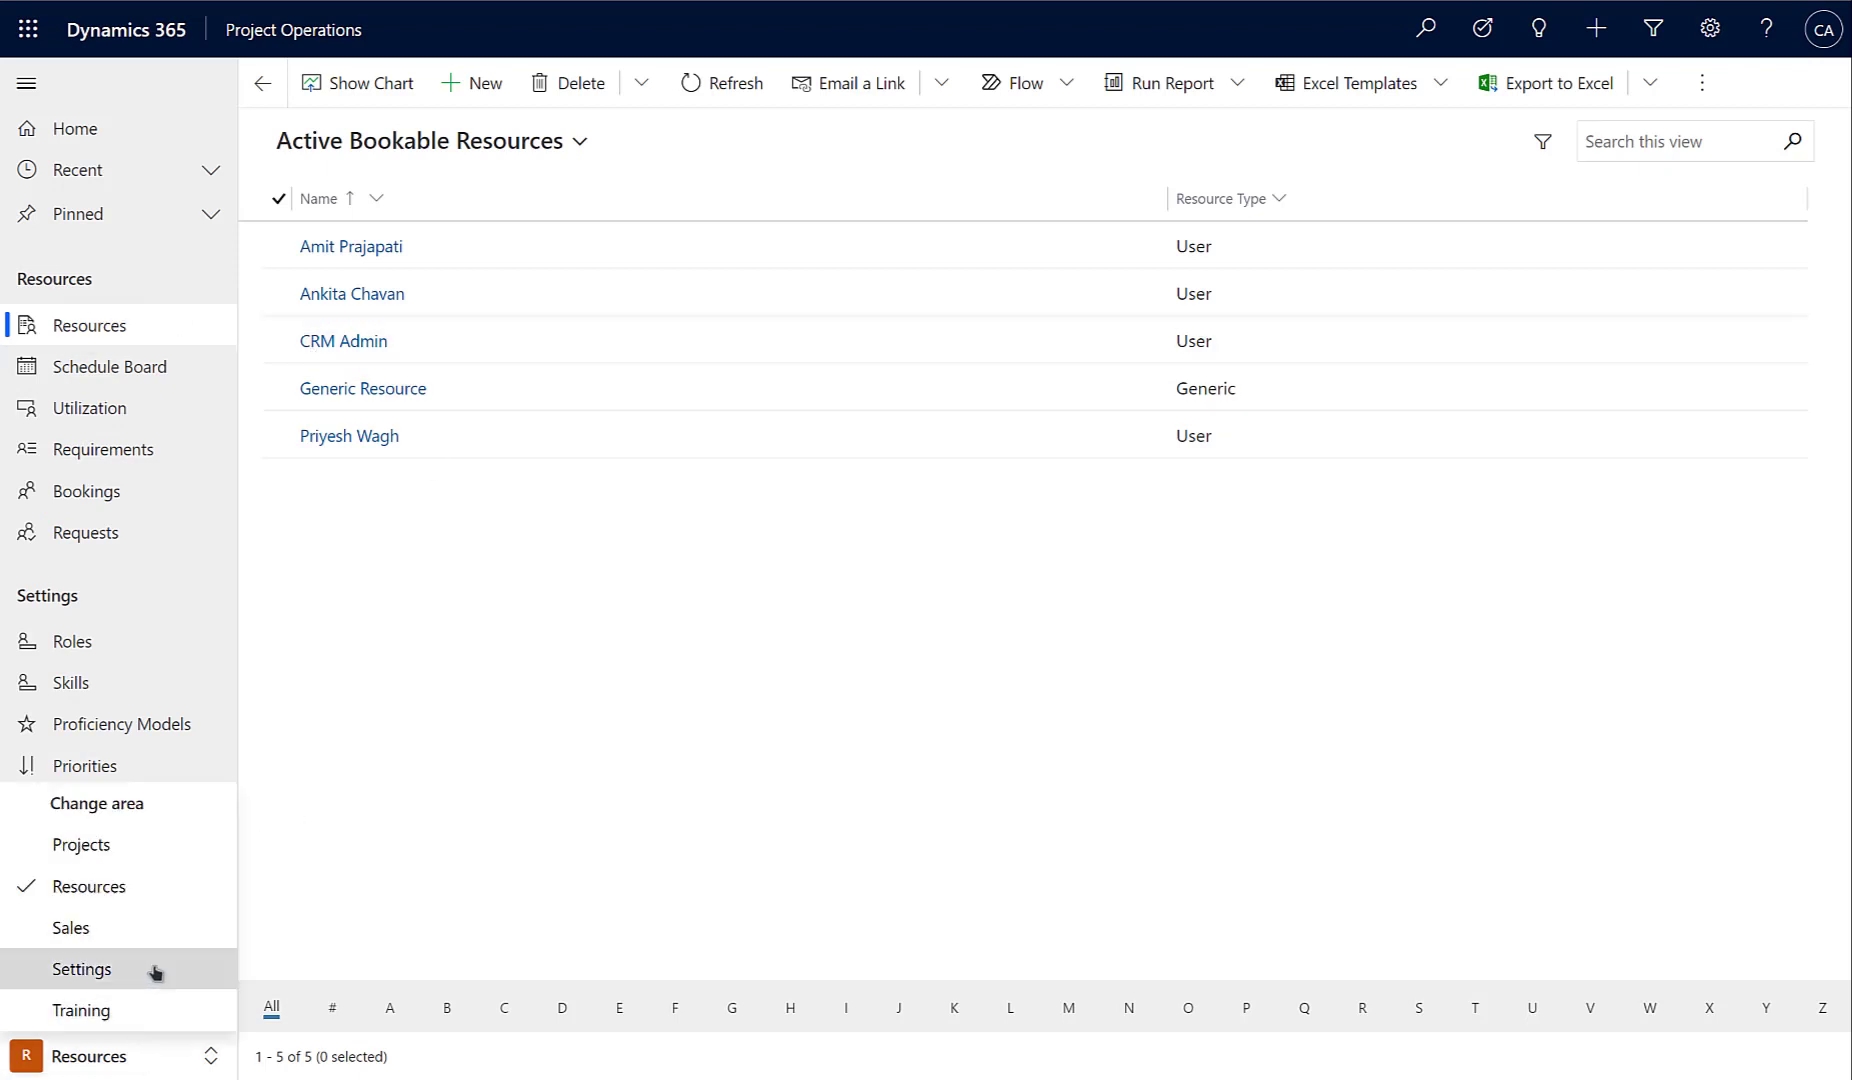
left_click(82, 969)
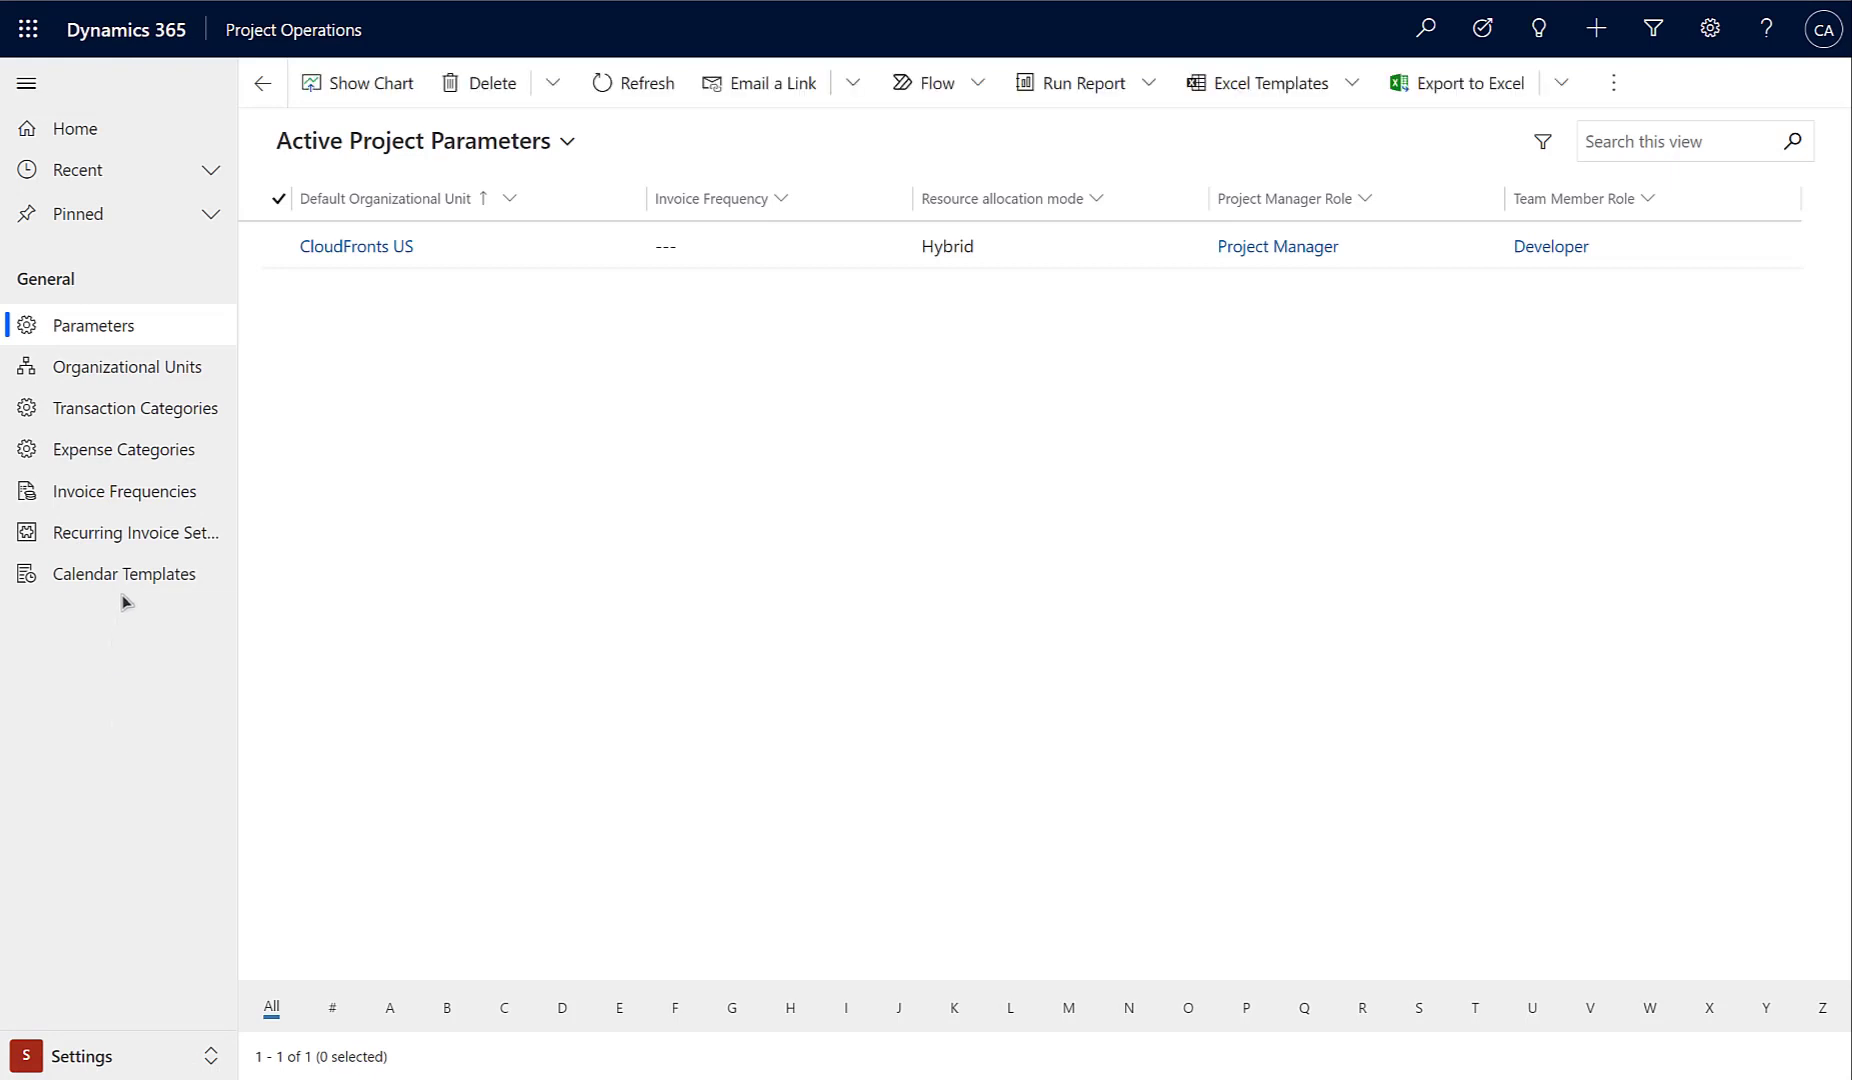
left_click(126, 580)
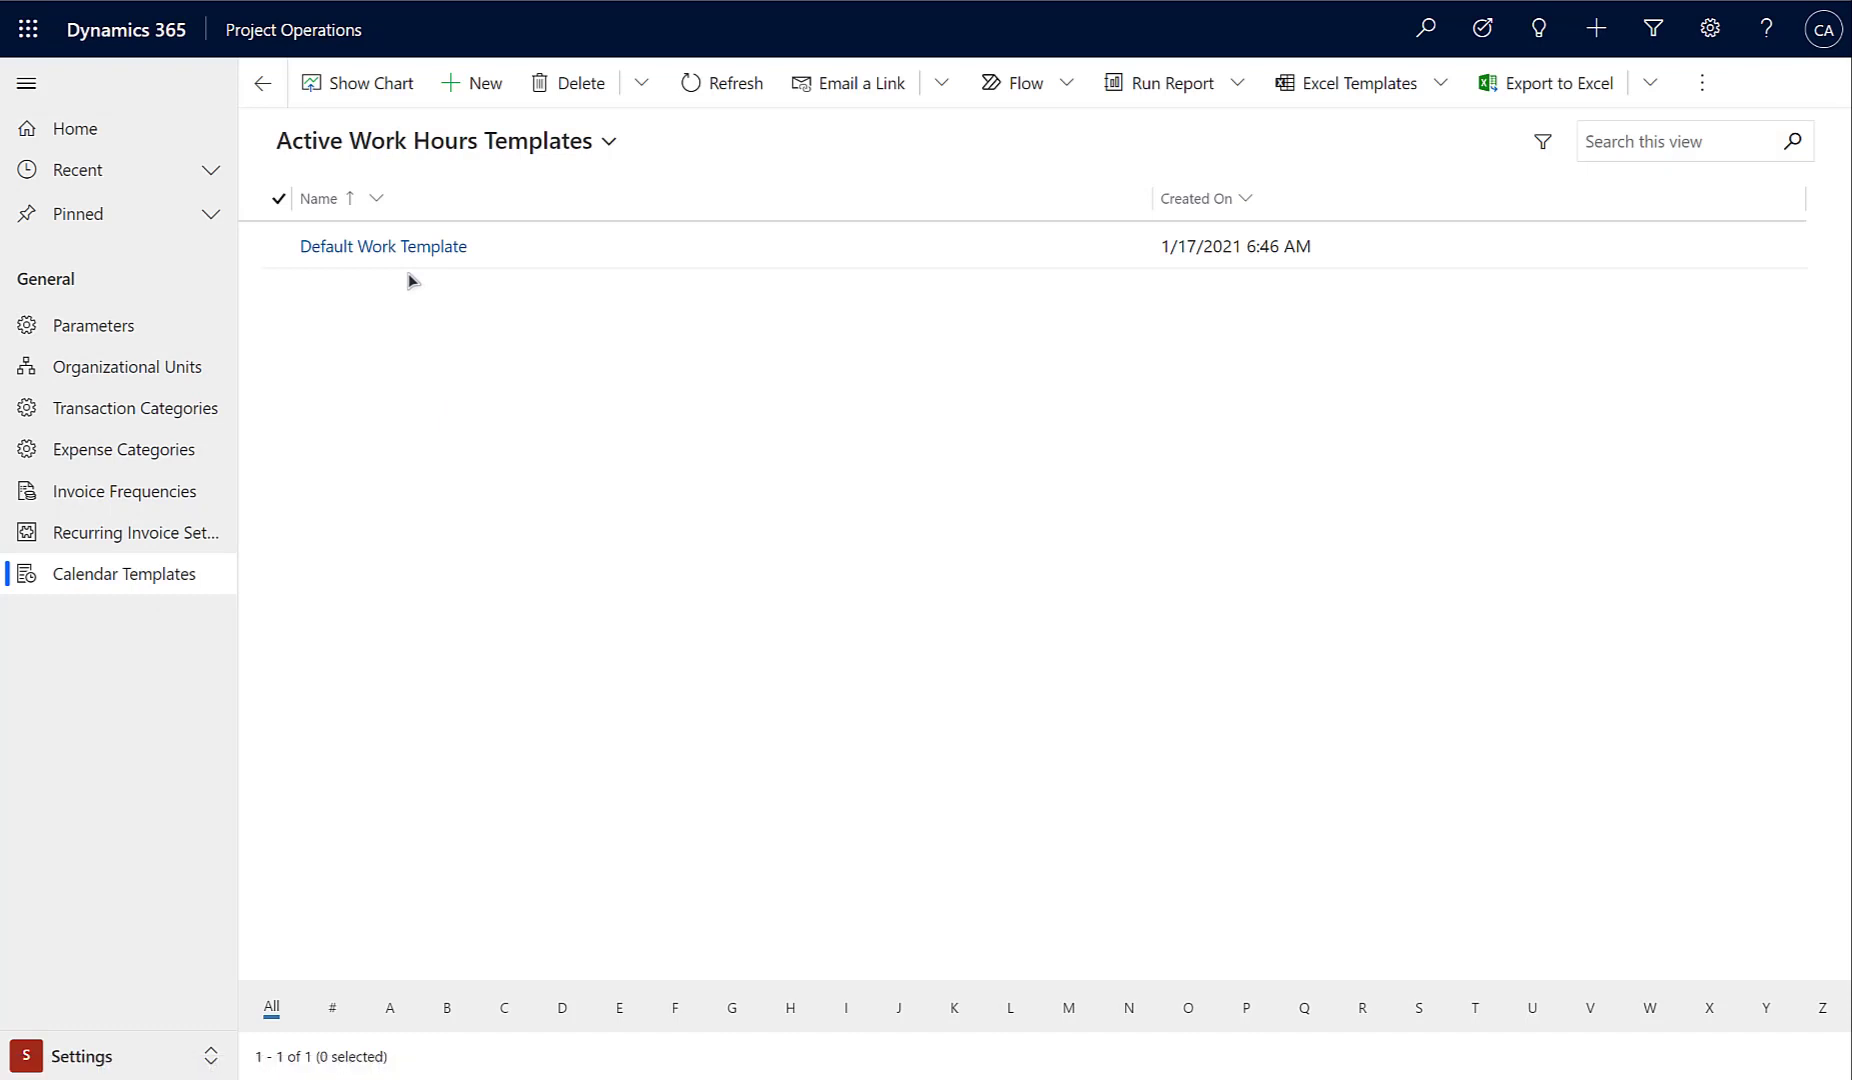
left_click(470, 90)
left_click(554, 247)
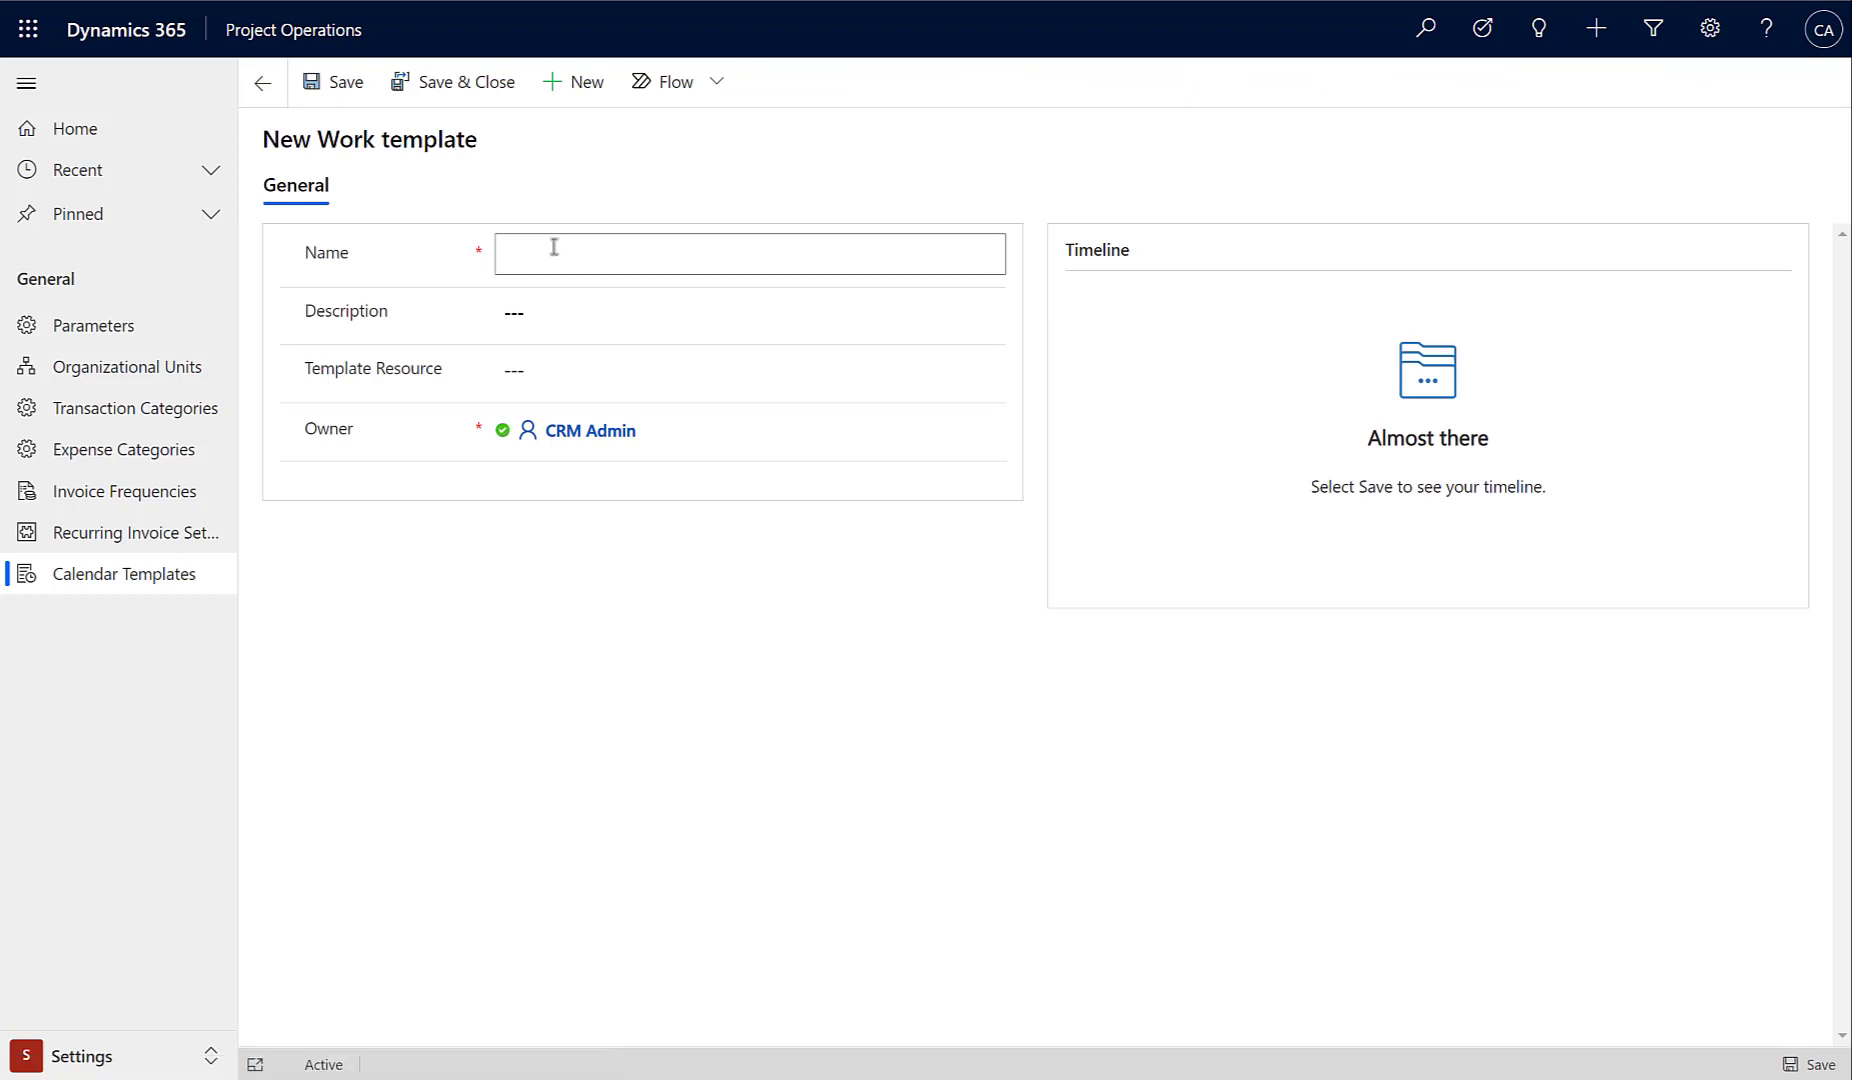
type("2021 Hours Schedule")
left_click(617, 368)
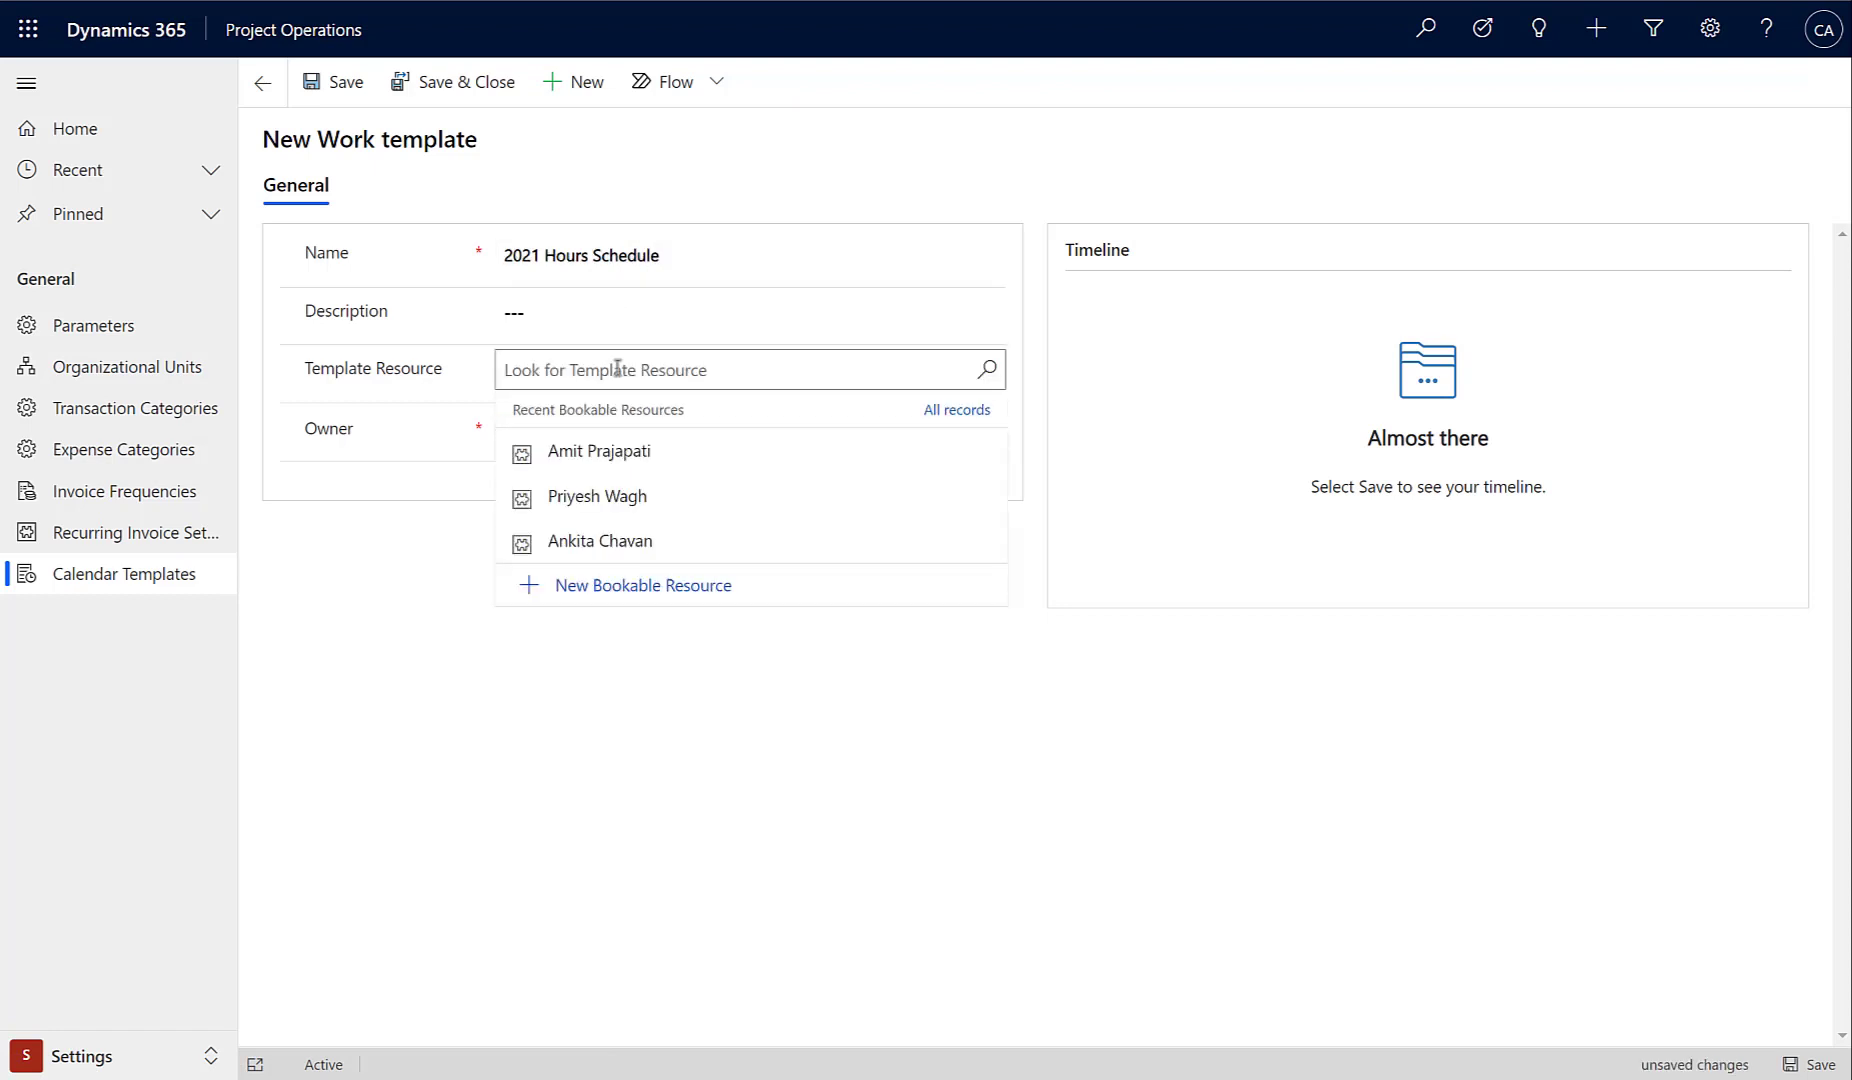
left_click(629, 452)
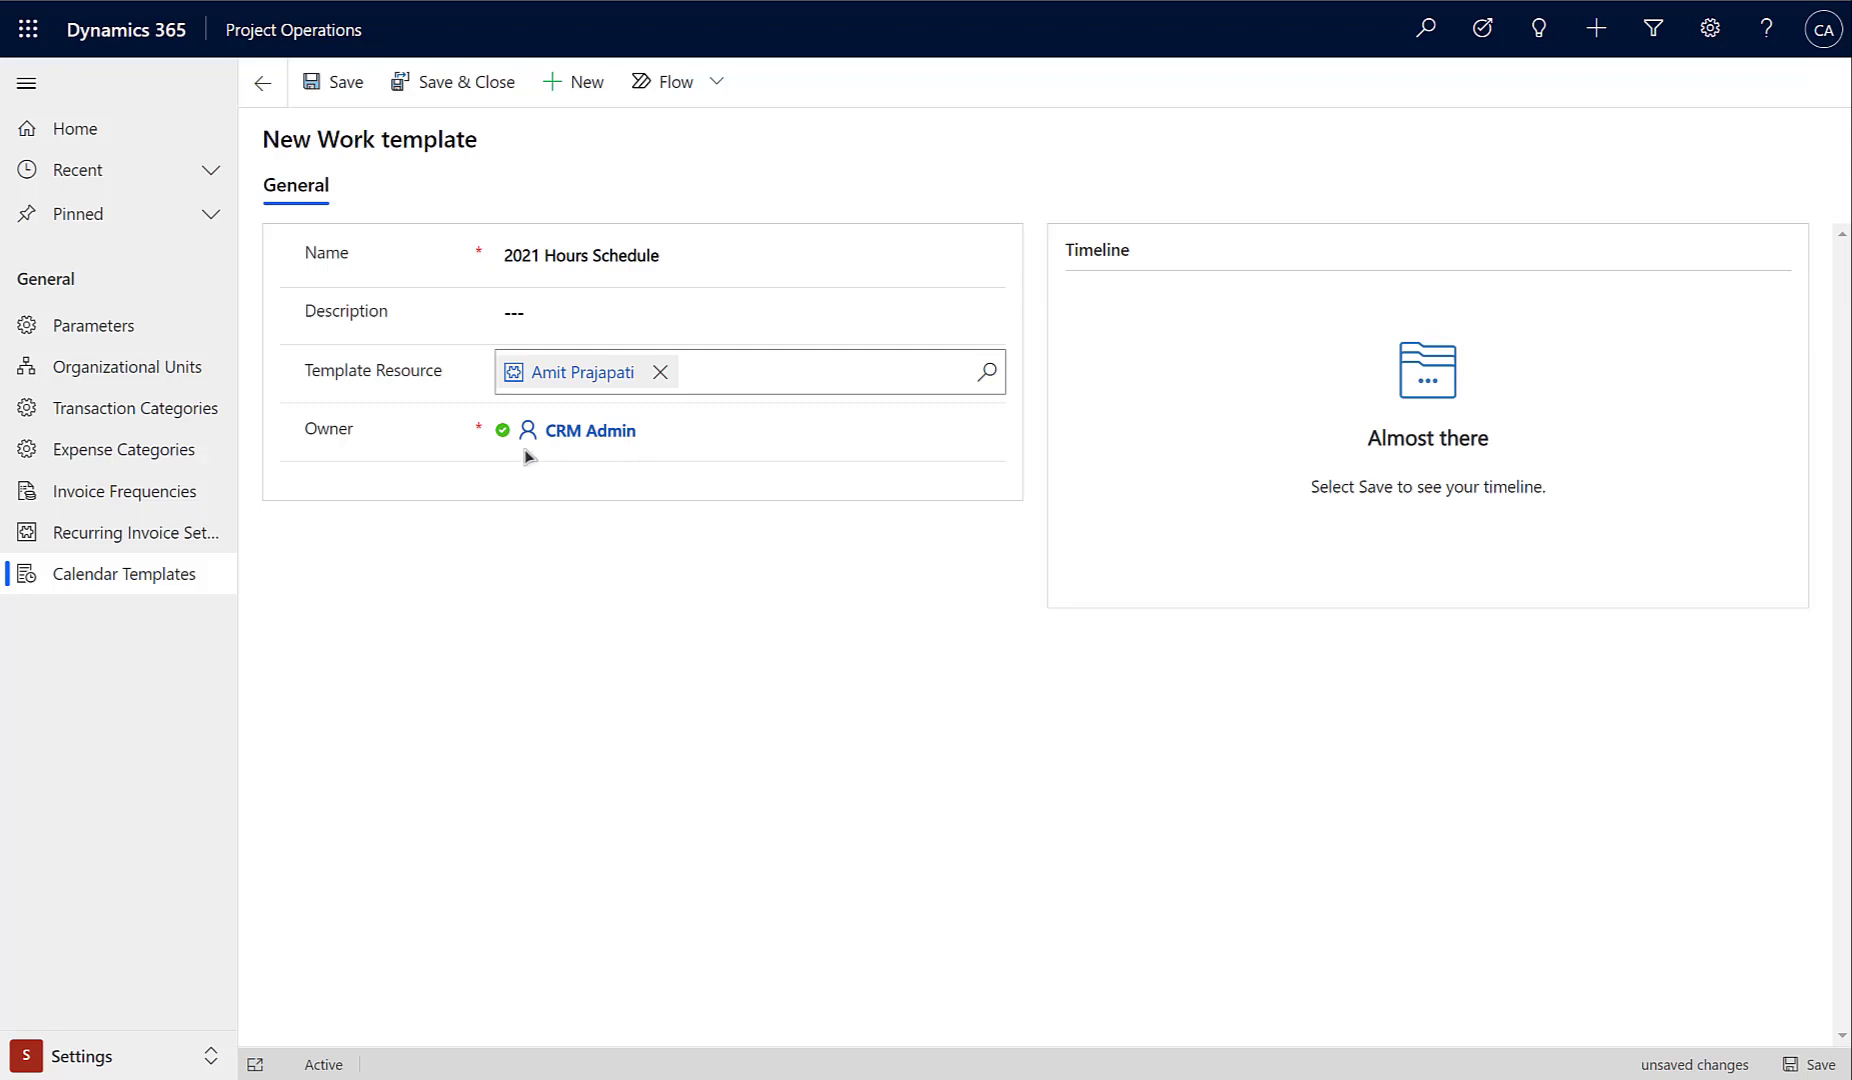
left_click(437, 92)
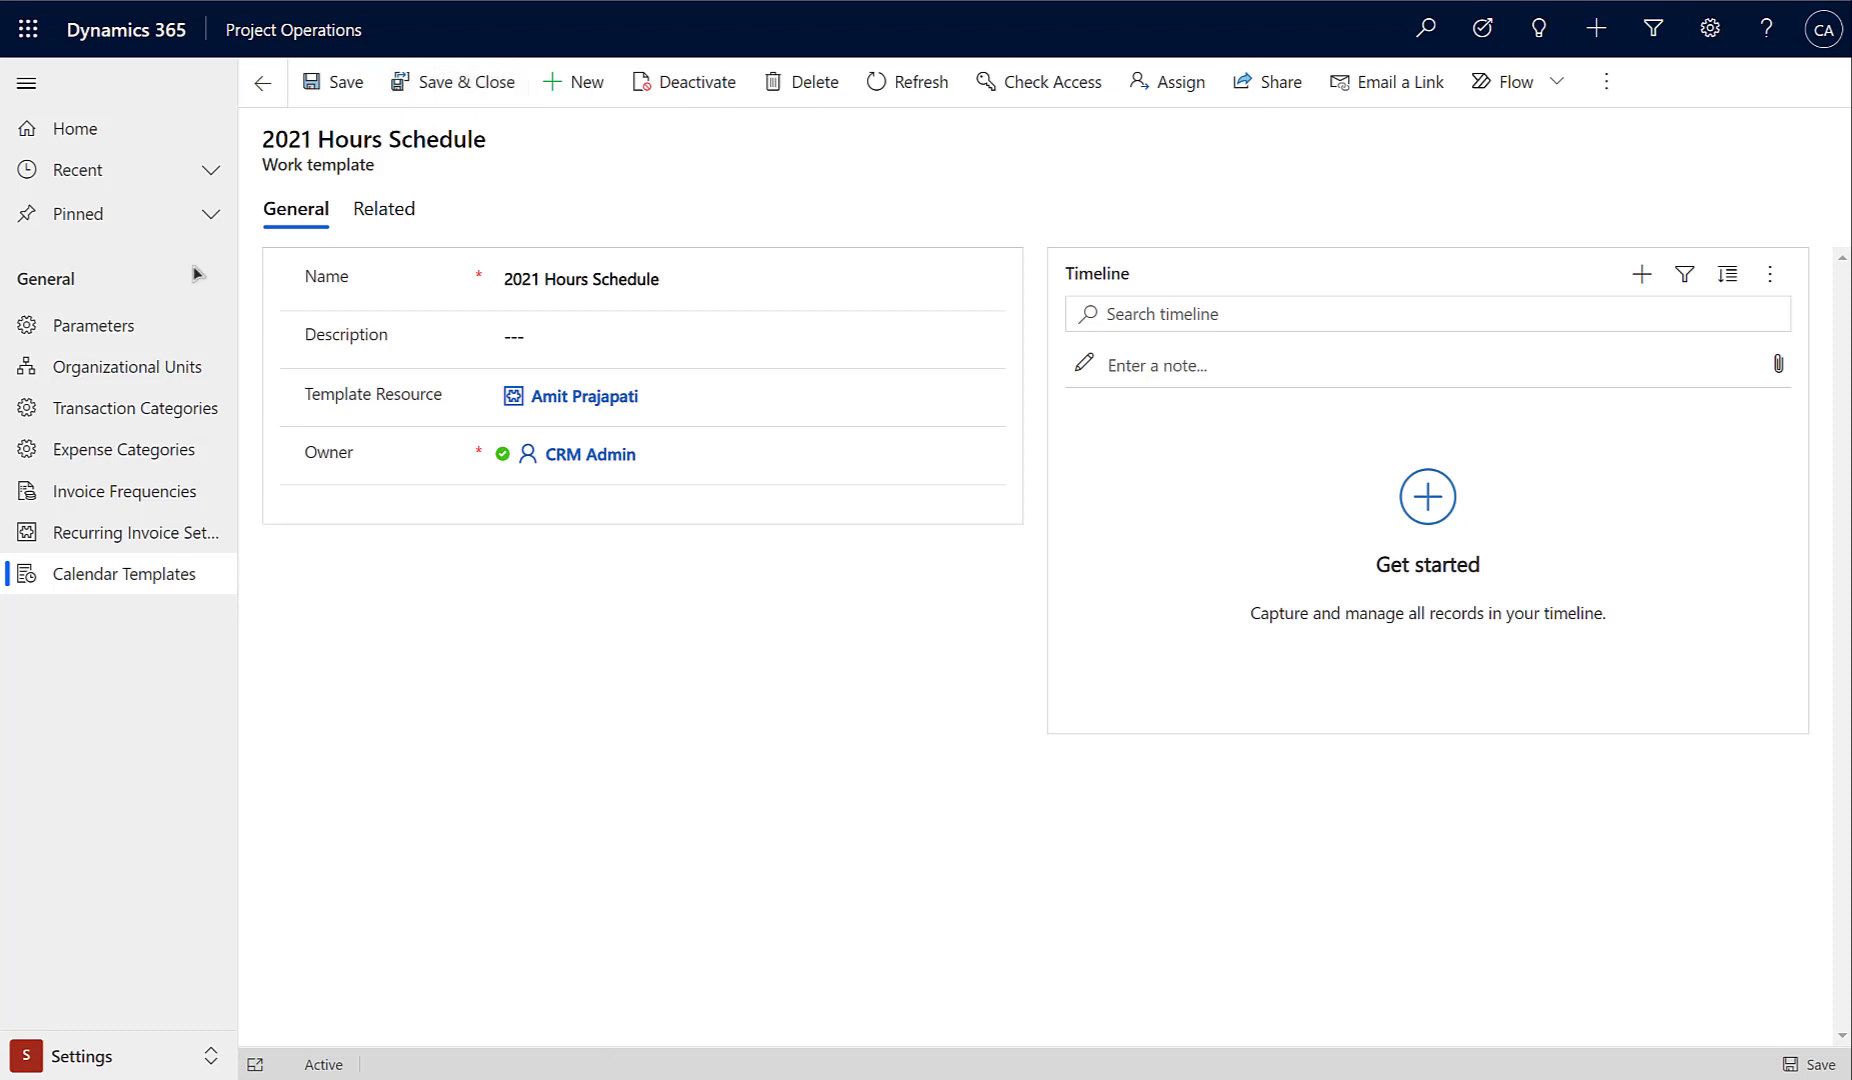
Set the calendar of the last resource in the Active Bookable Resources list to the "2021 Hours Schedule" work hours template.
left_click(132, 1057)
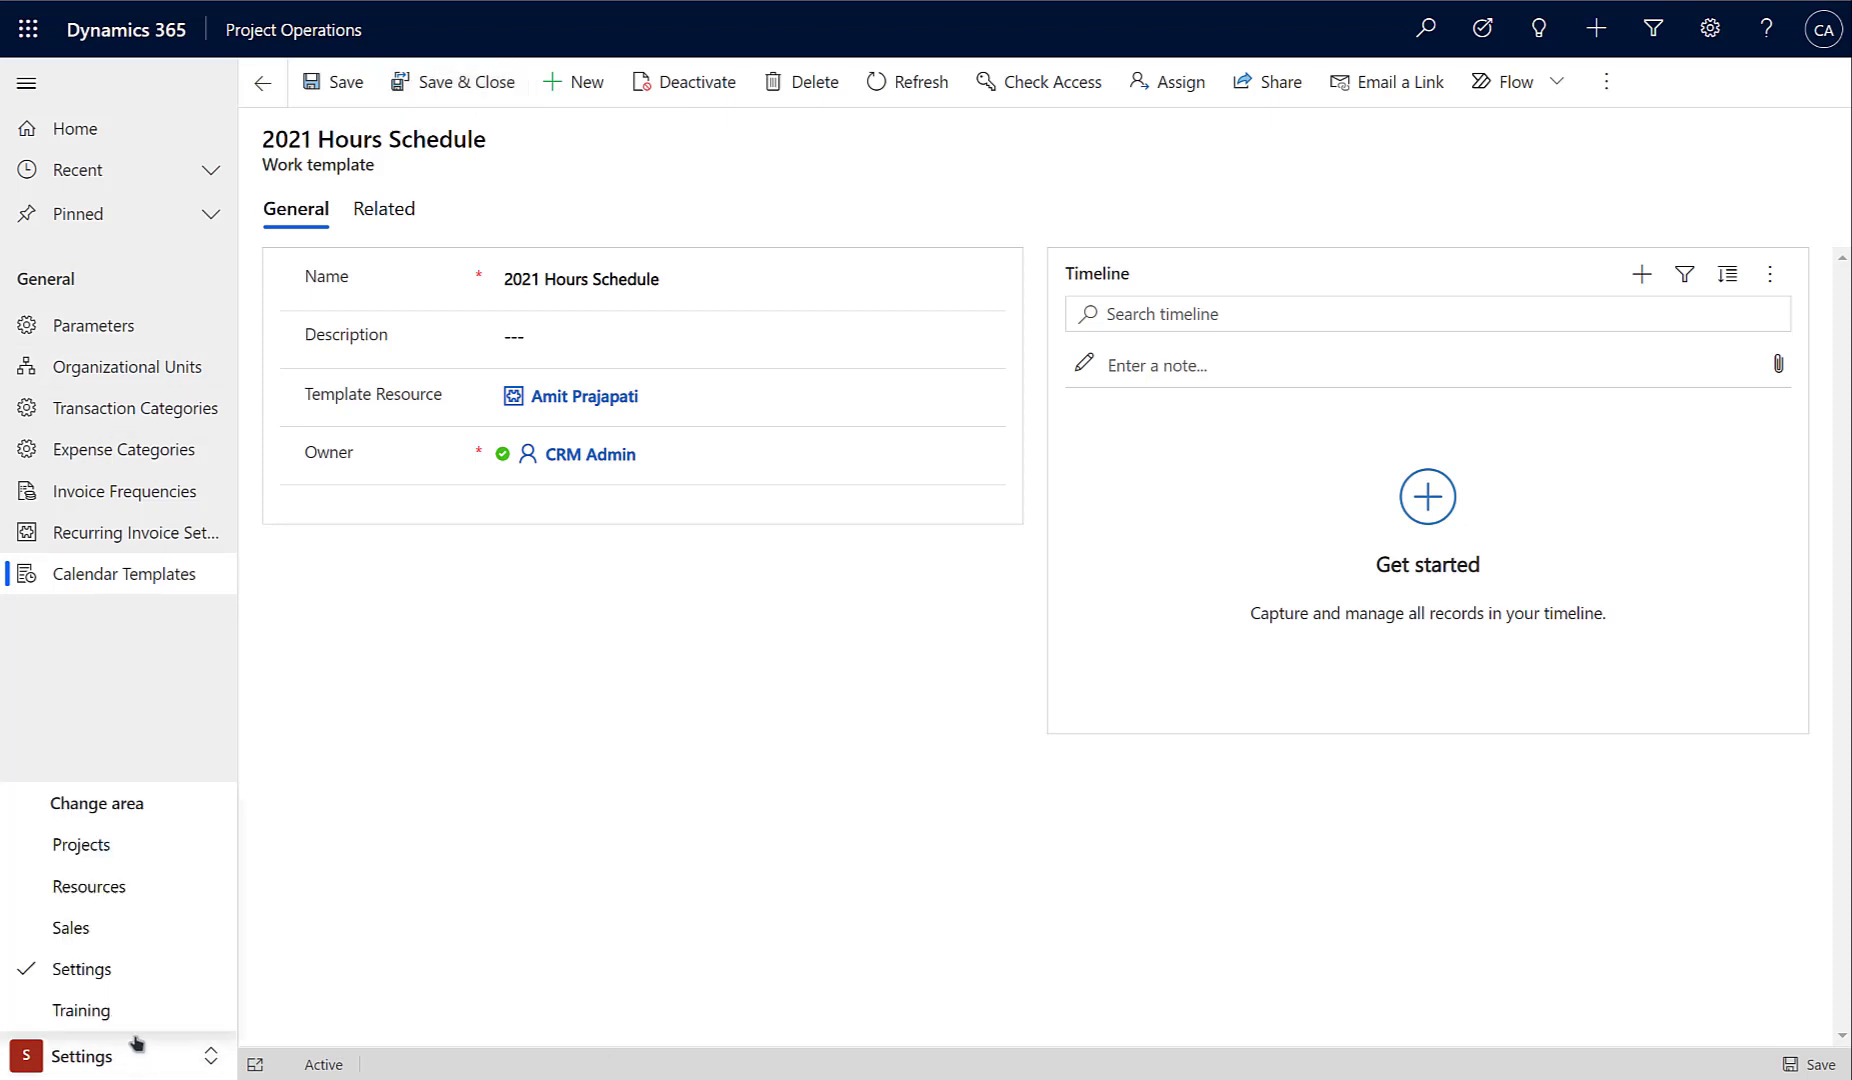
left_click(144, 891)
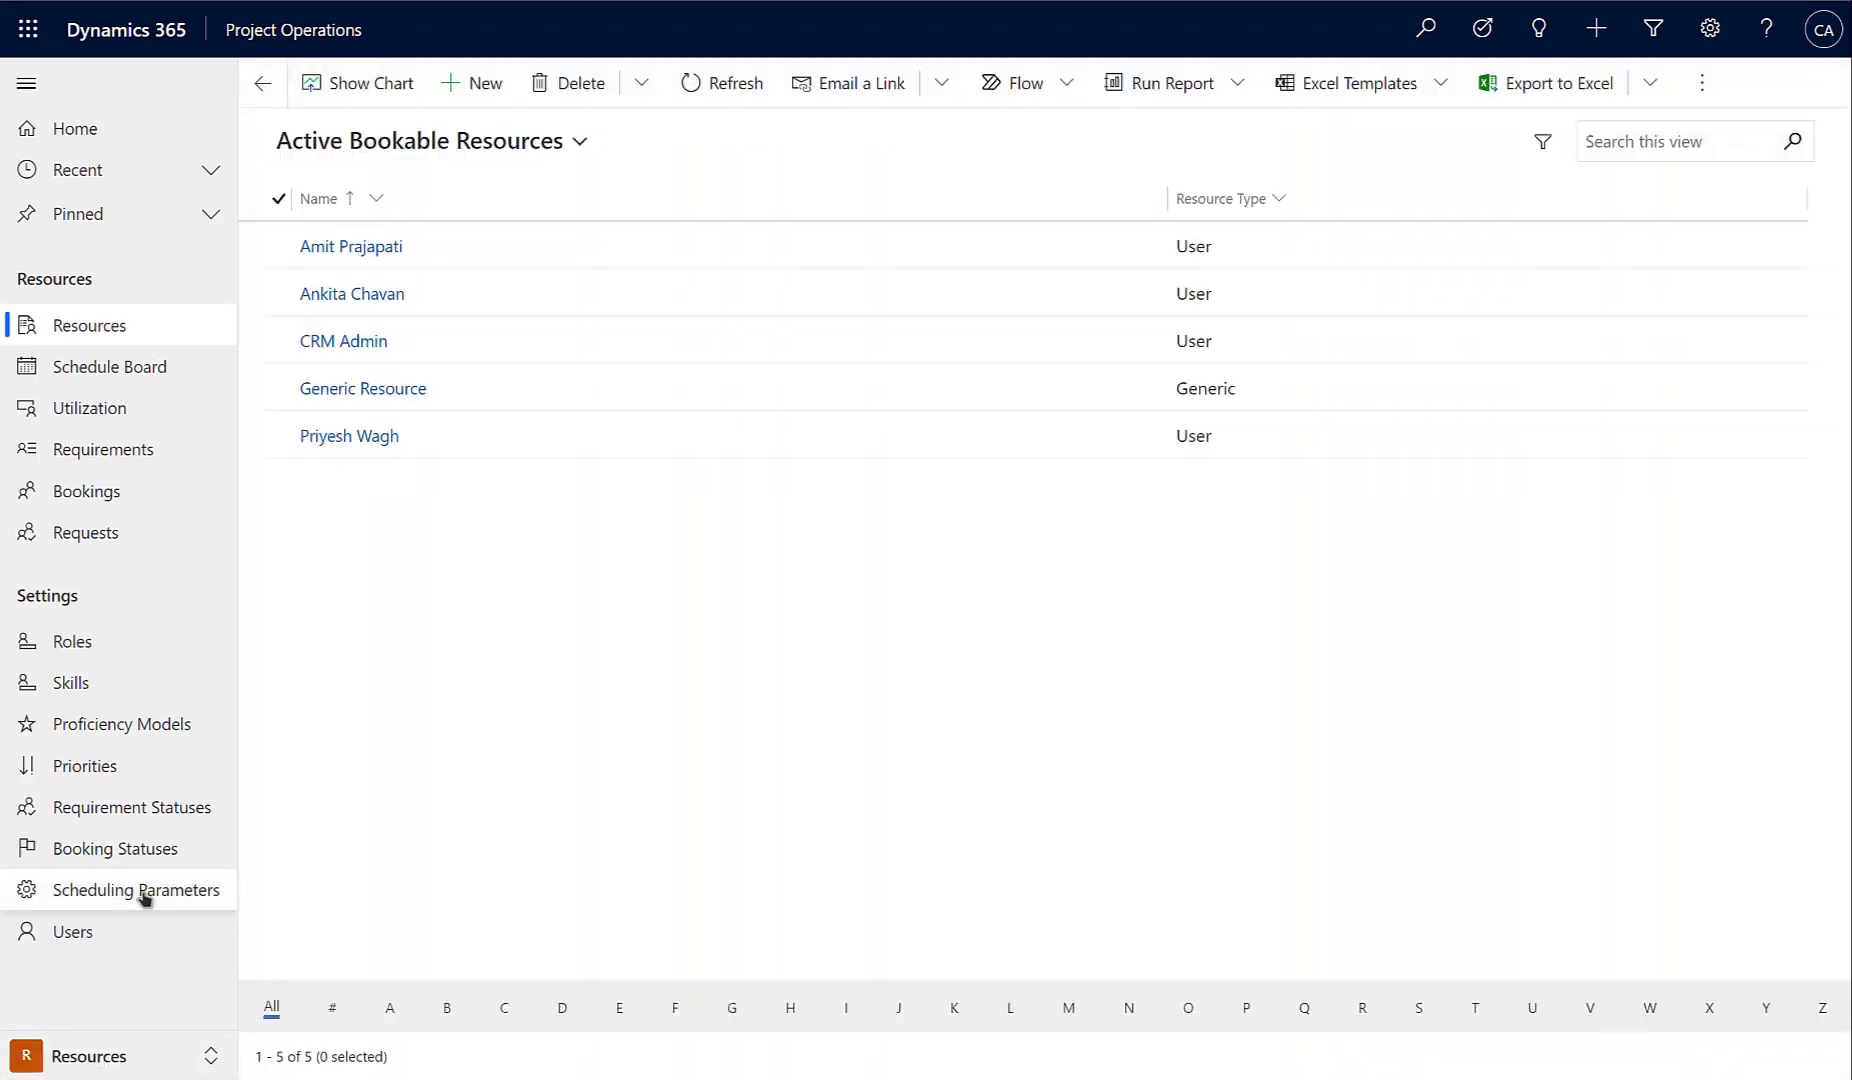
left_click(277, 440)
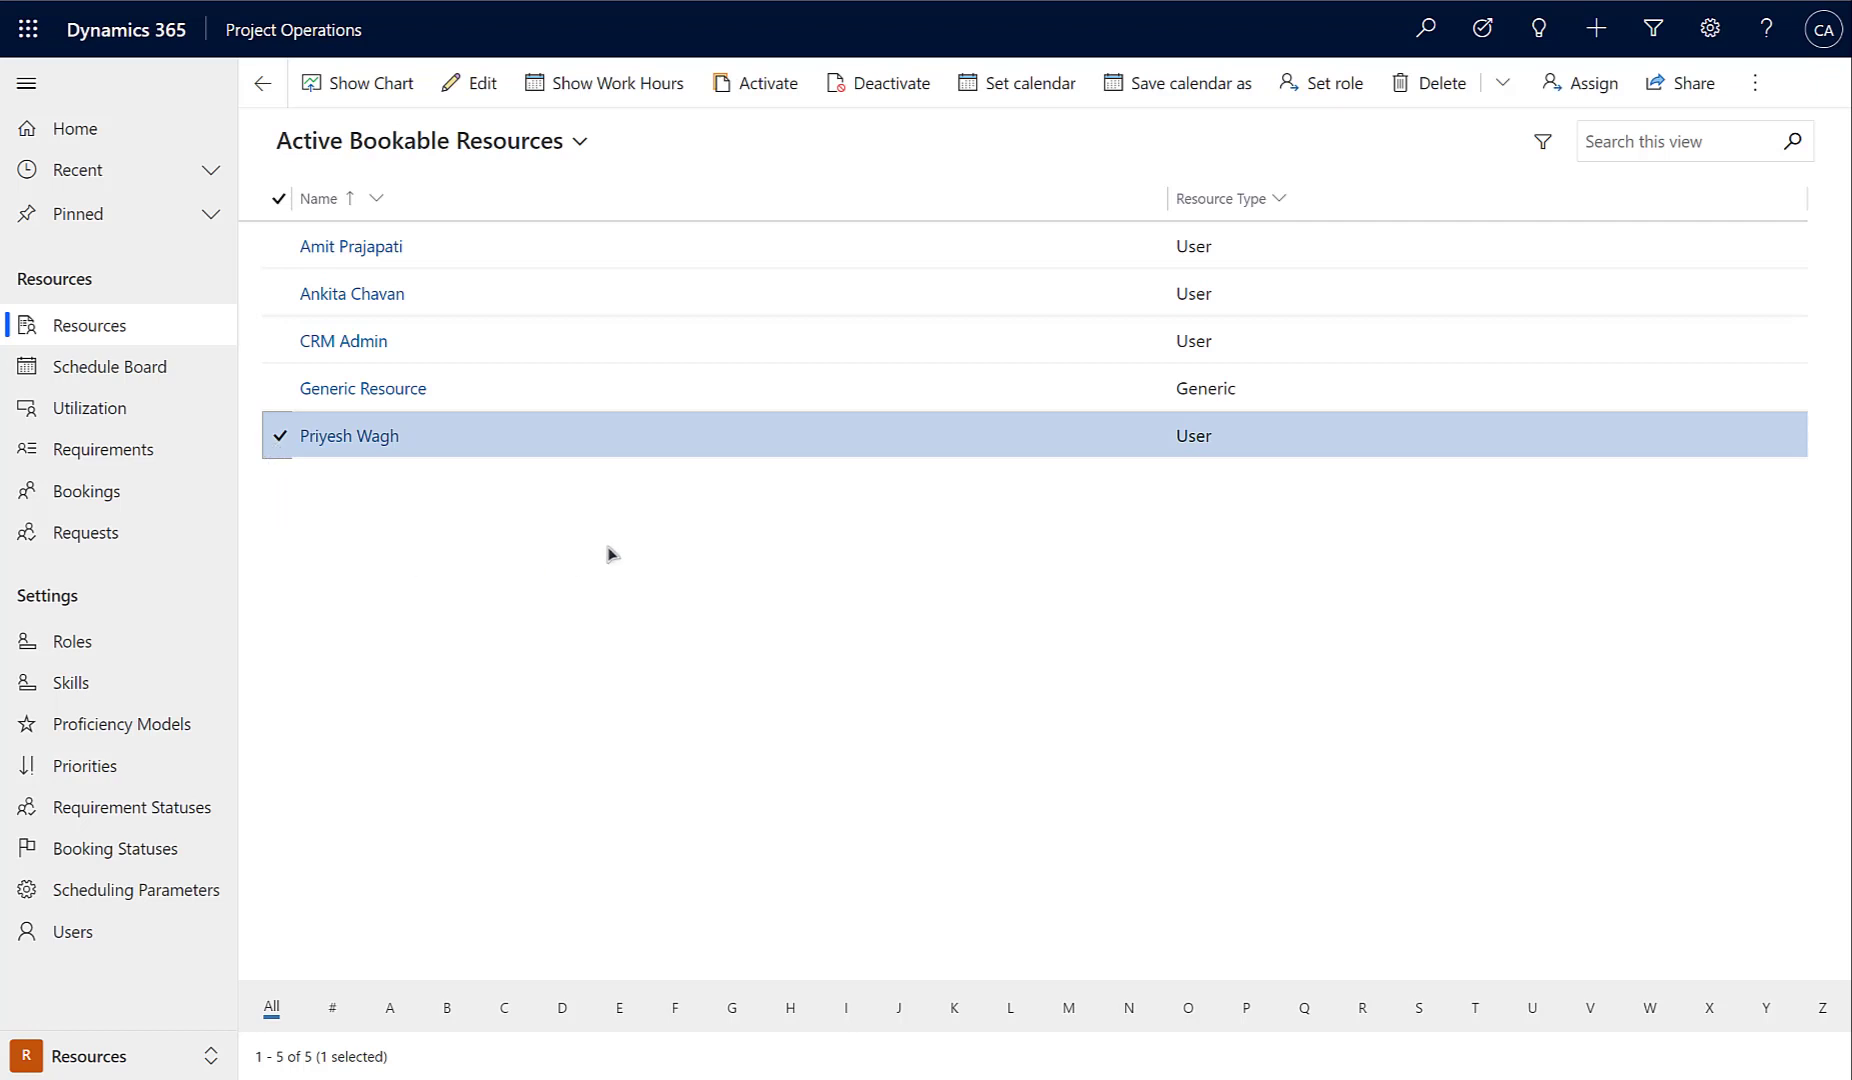
left_click(1031, 88)
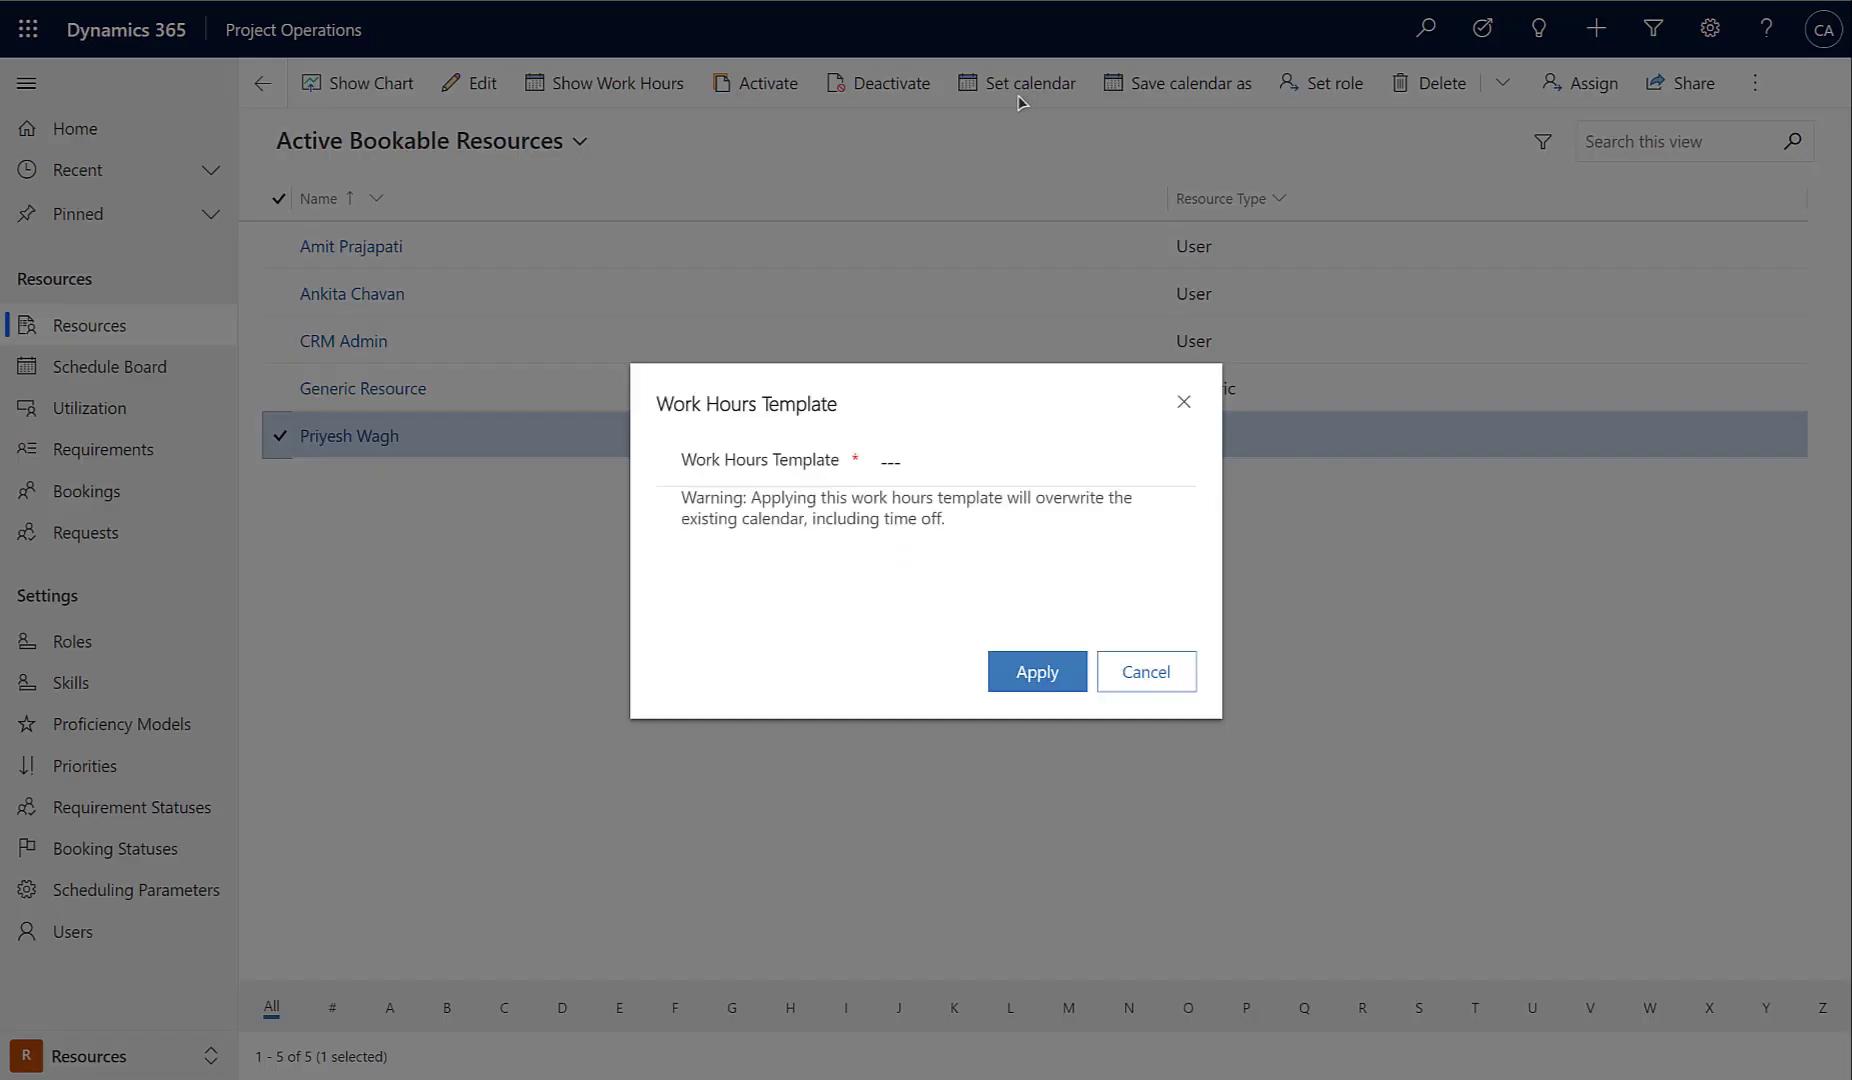
left_click(953, 461)
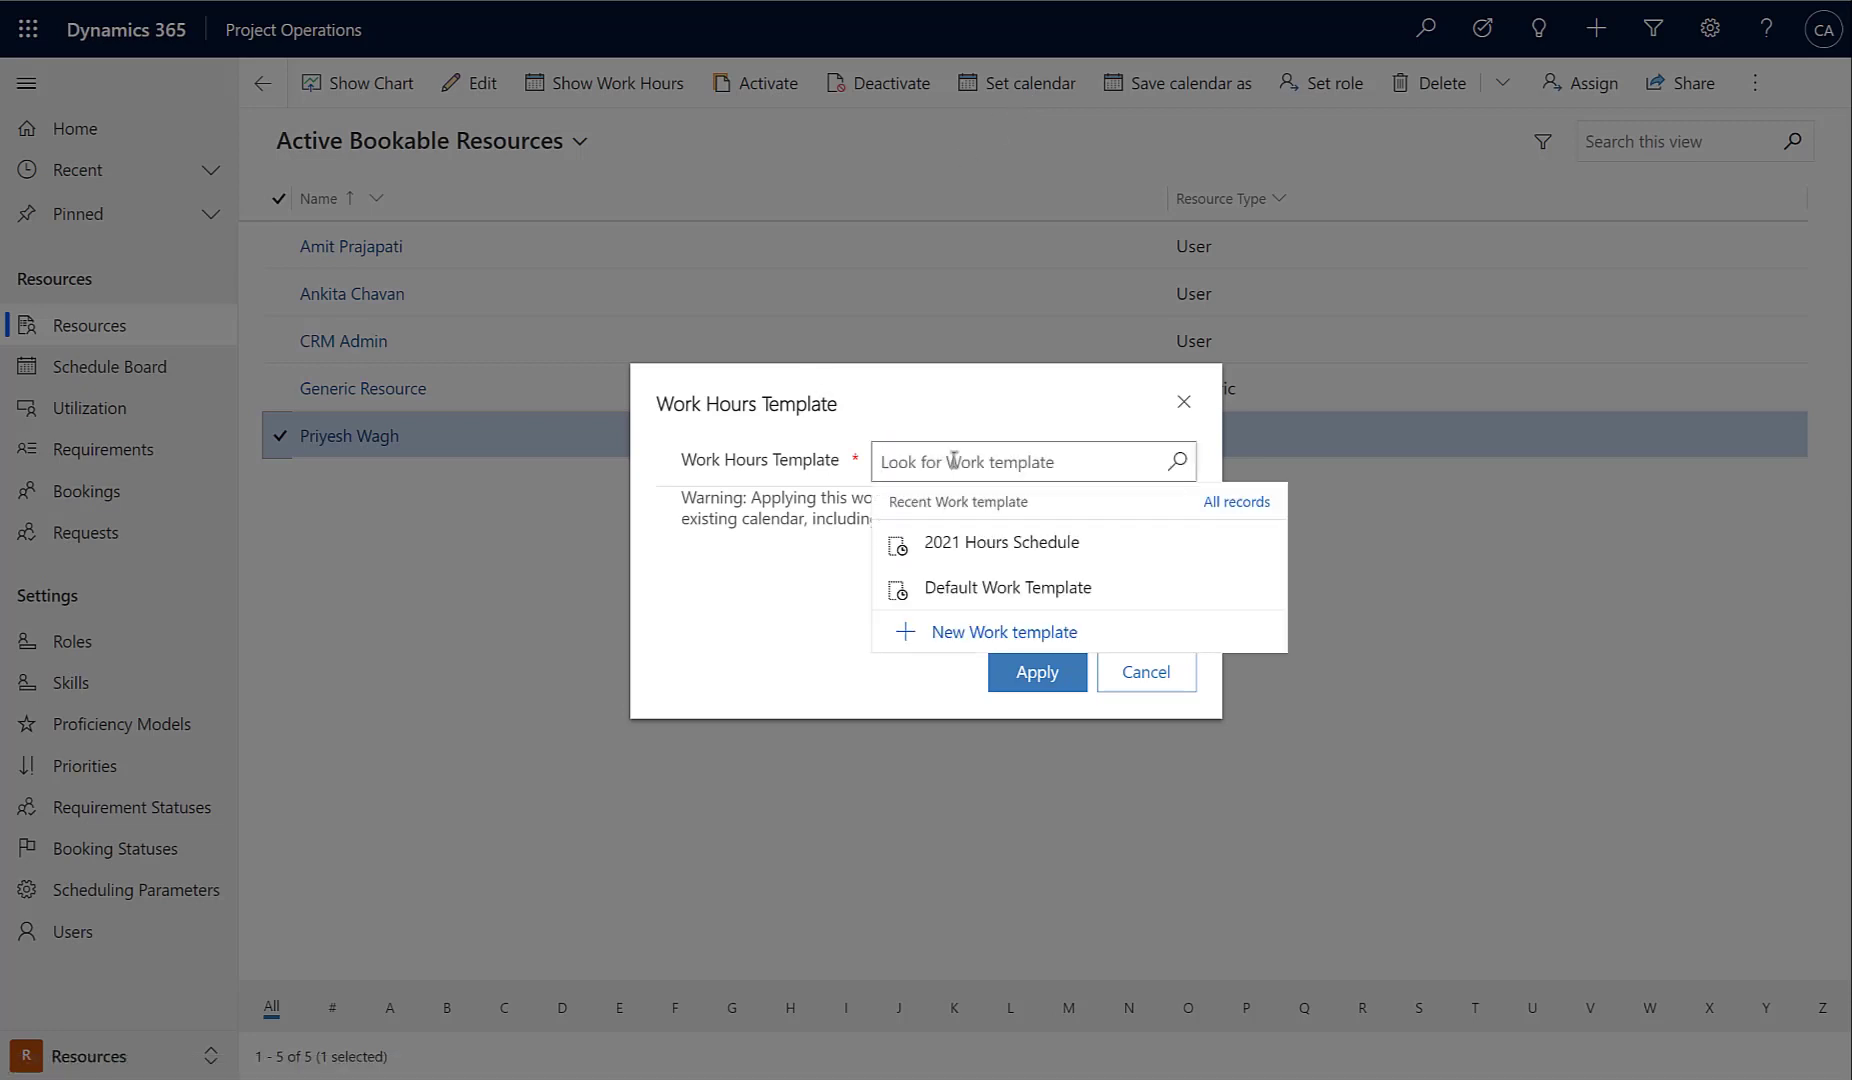
left_click(984, 545)
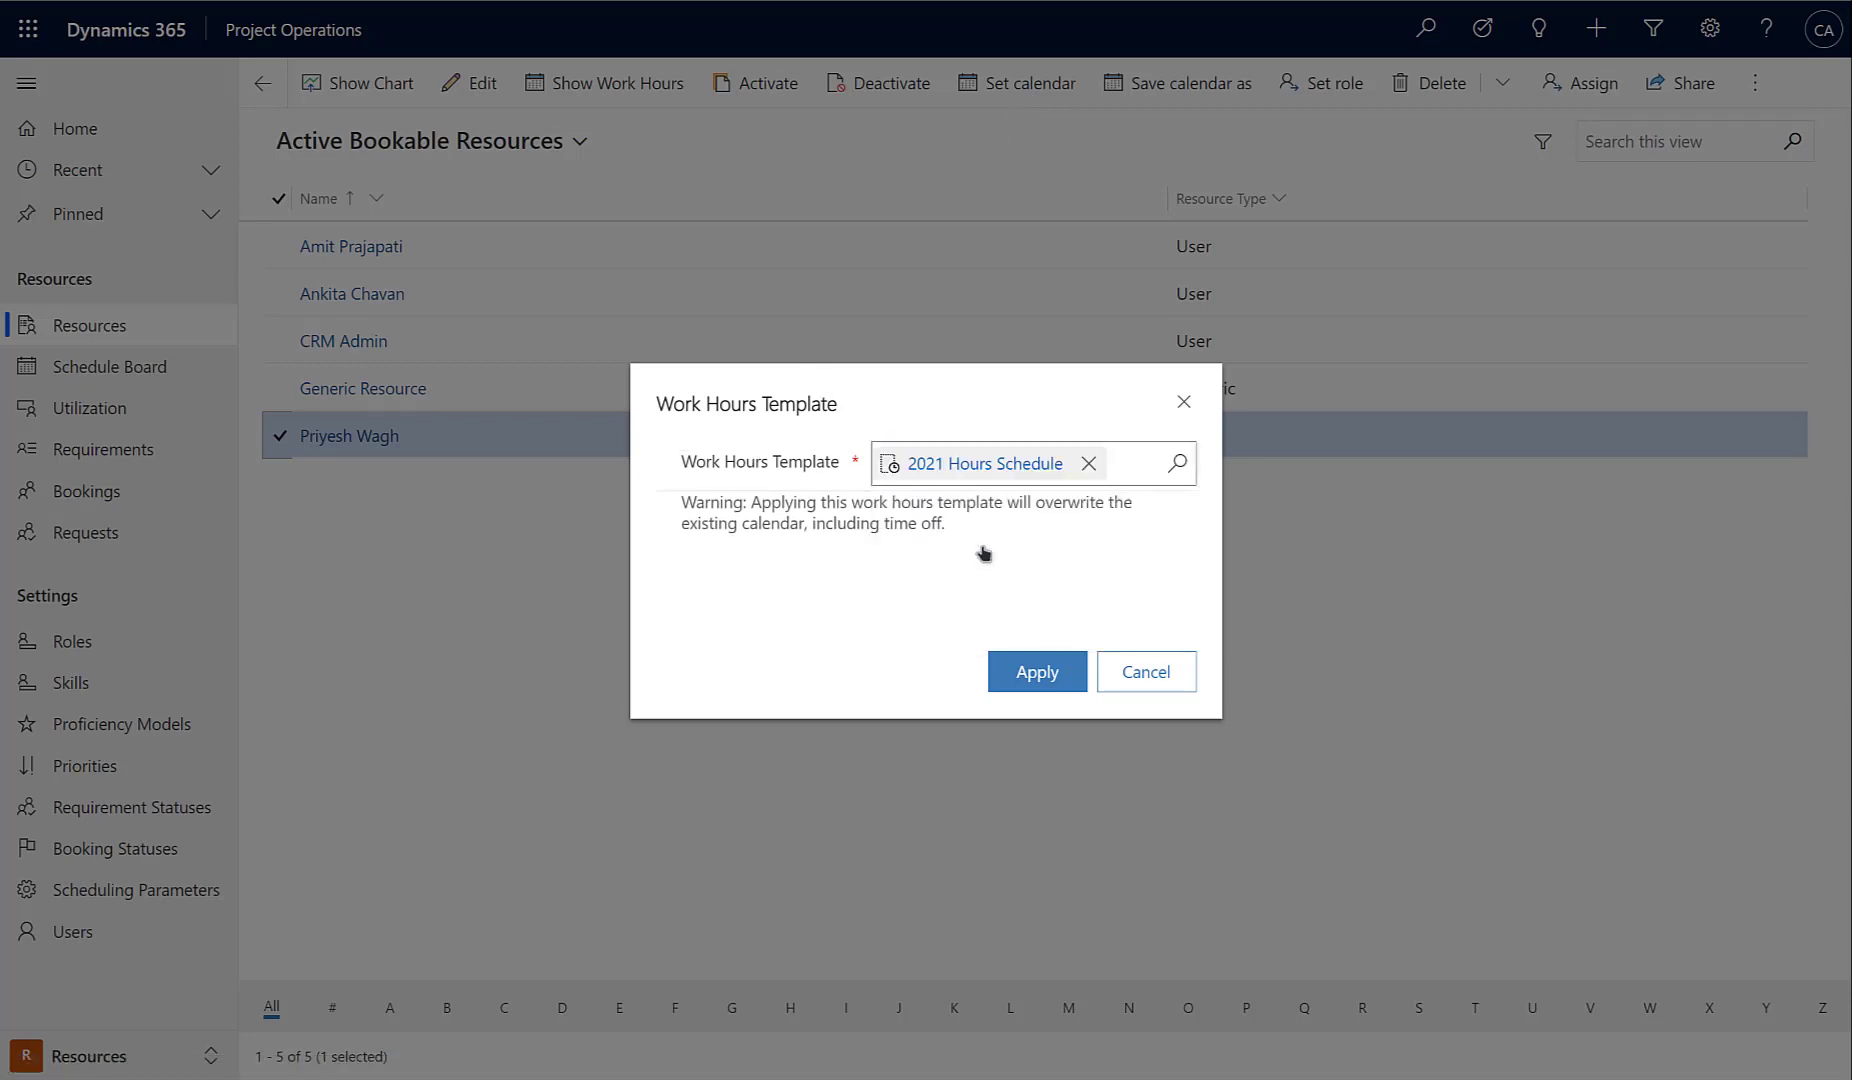
left_click(1027, 686)
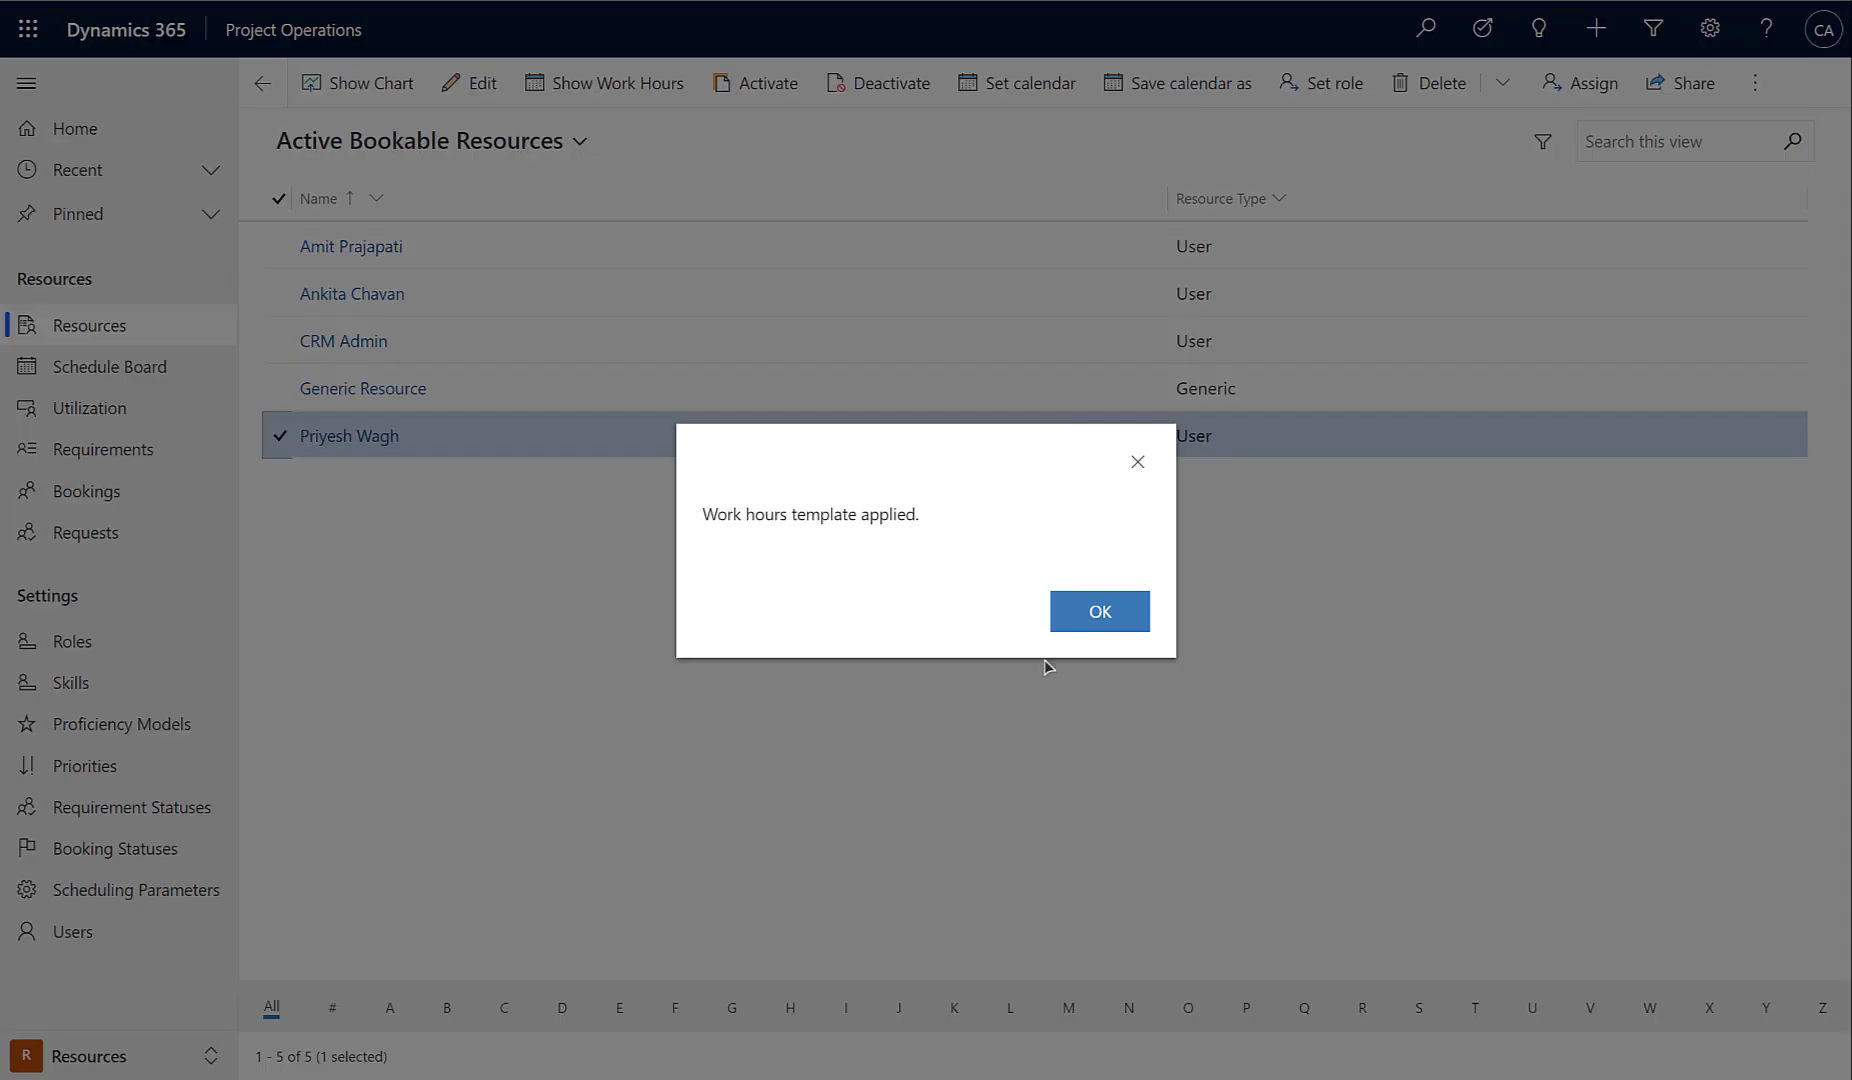
left_click(1066, 614)
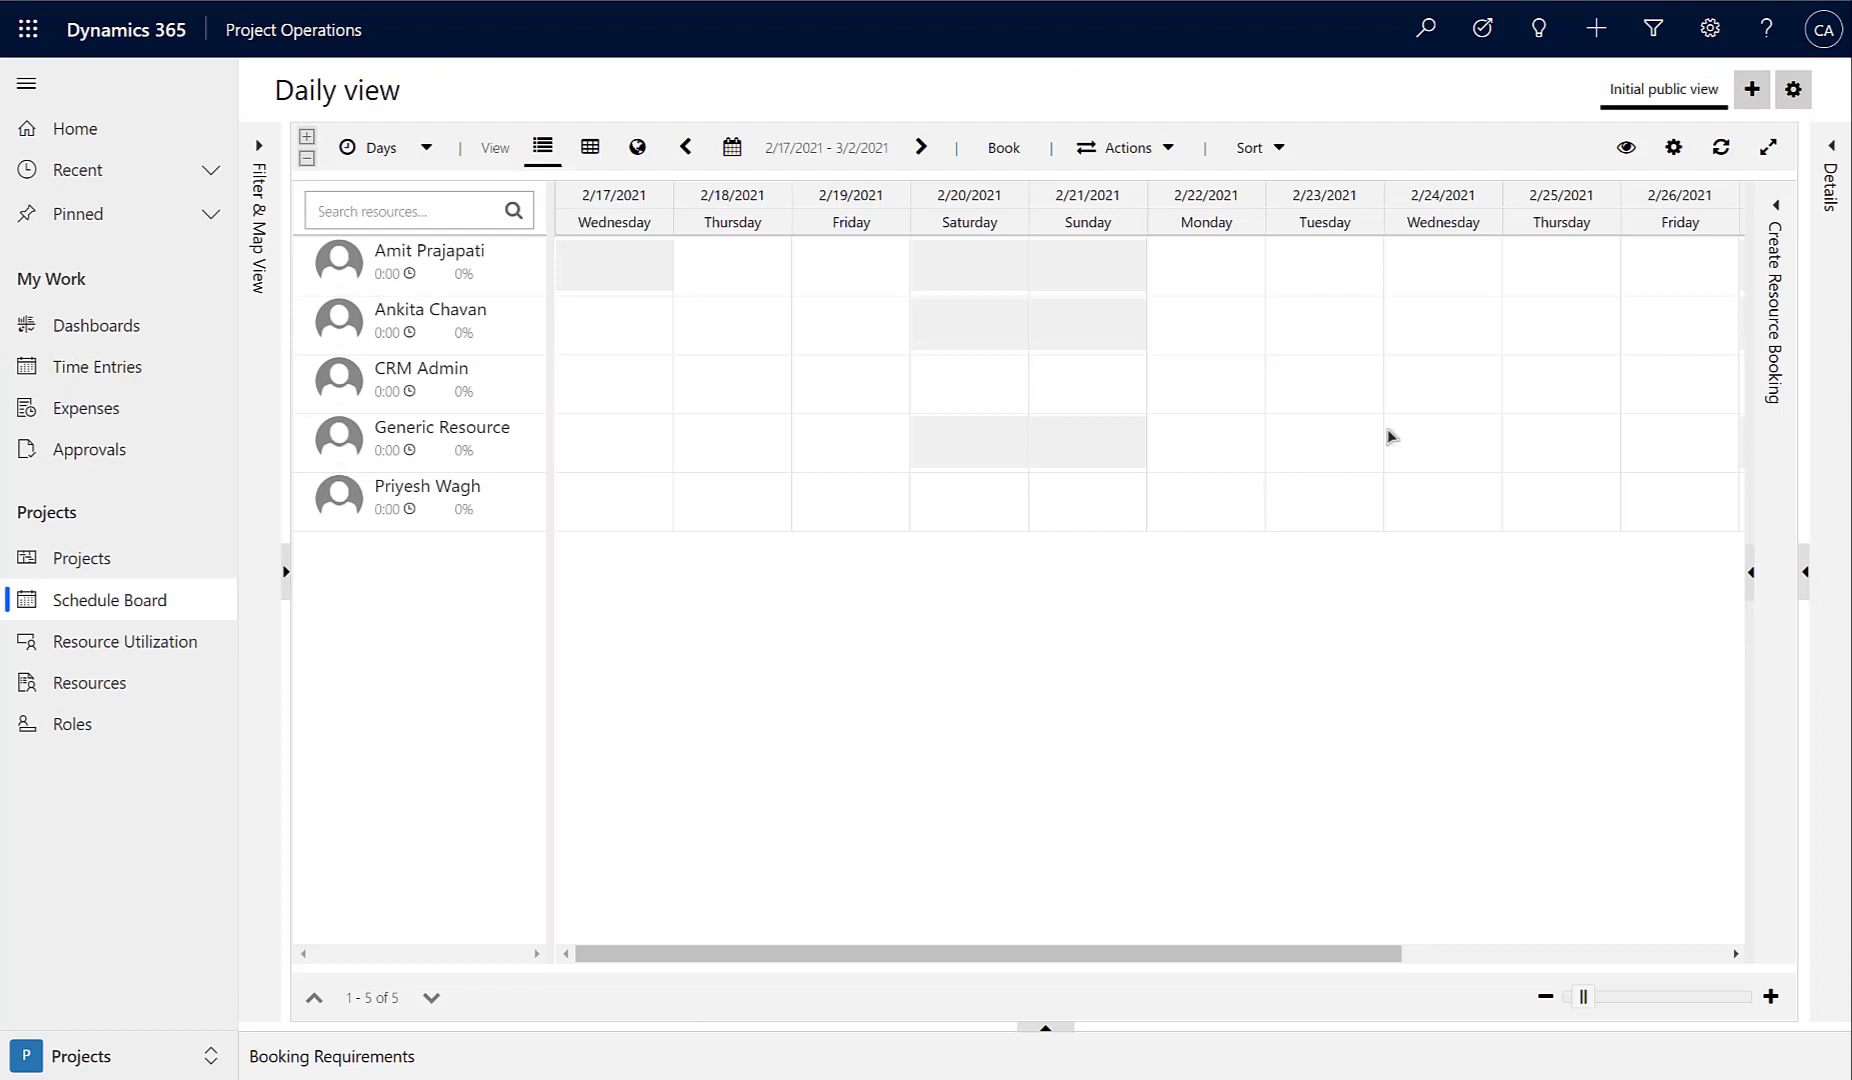
Refresh the daily schedule board to check the last resource's working days.
left_click(1721, 157)
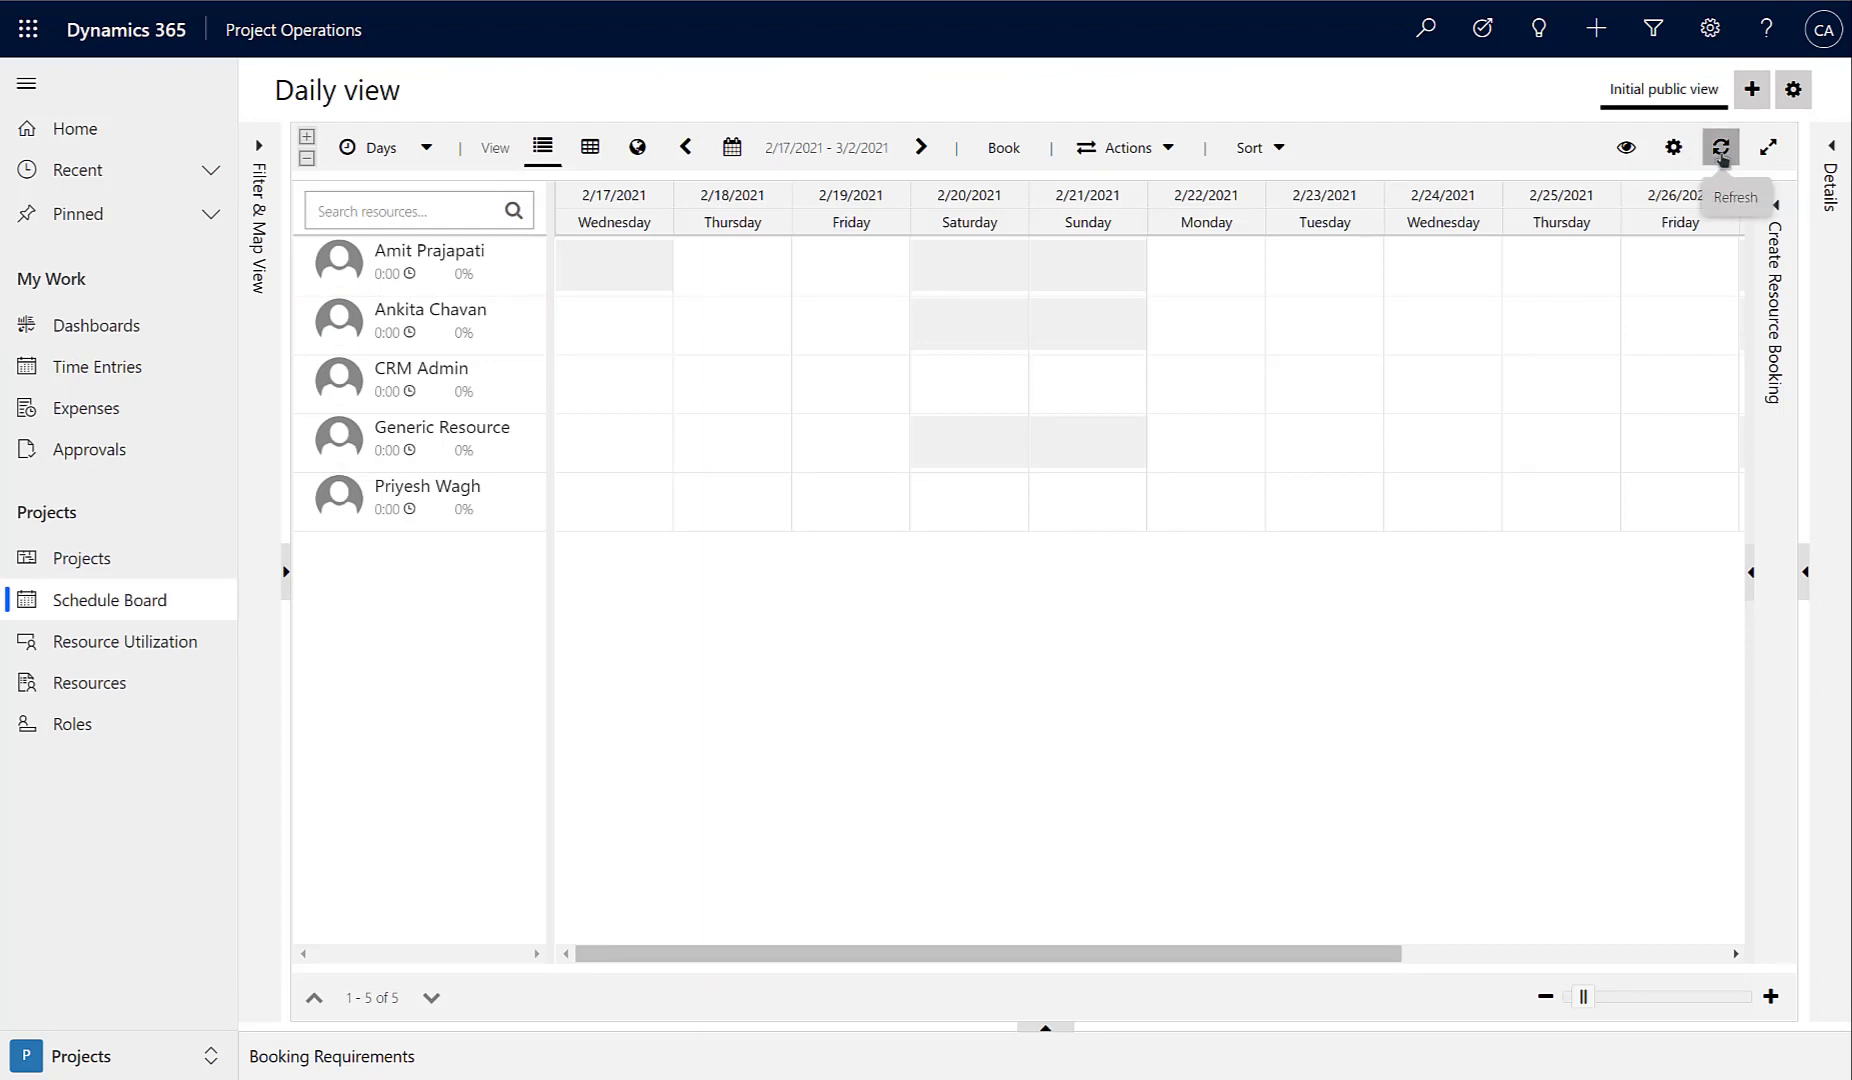